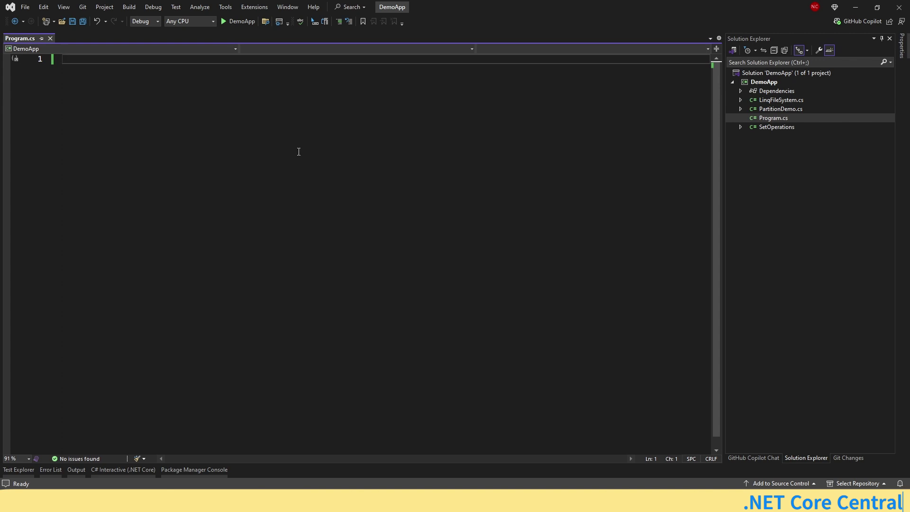
Step: Declare int[] numbers = { 1, 2, 3, 4, 5 } and add Console.WriteLine(numbers[5]) via Copilot suggestions
text(int)
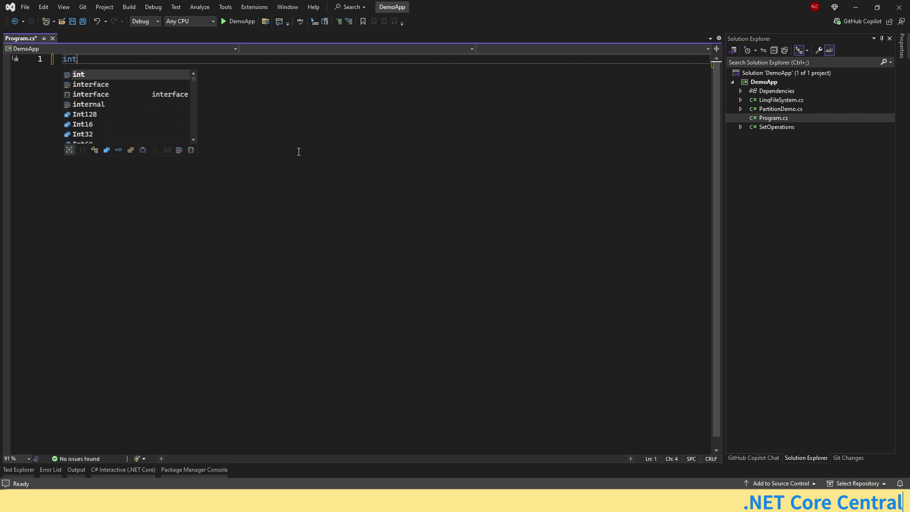
text([] nu)
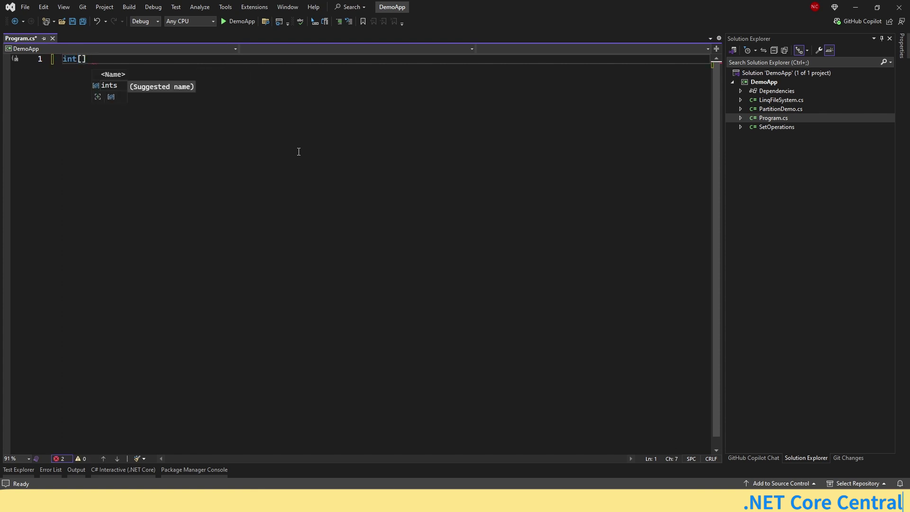
text(mbers)
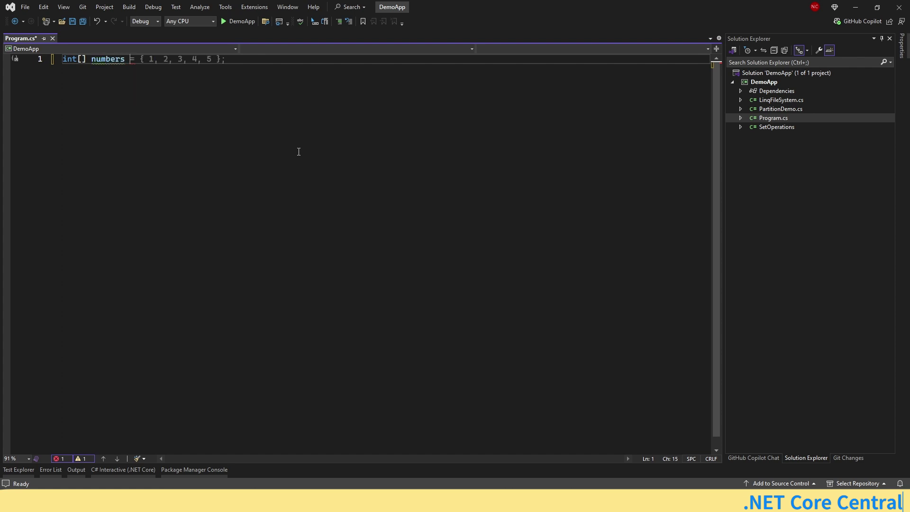
key(Tab)
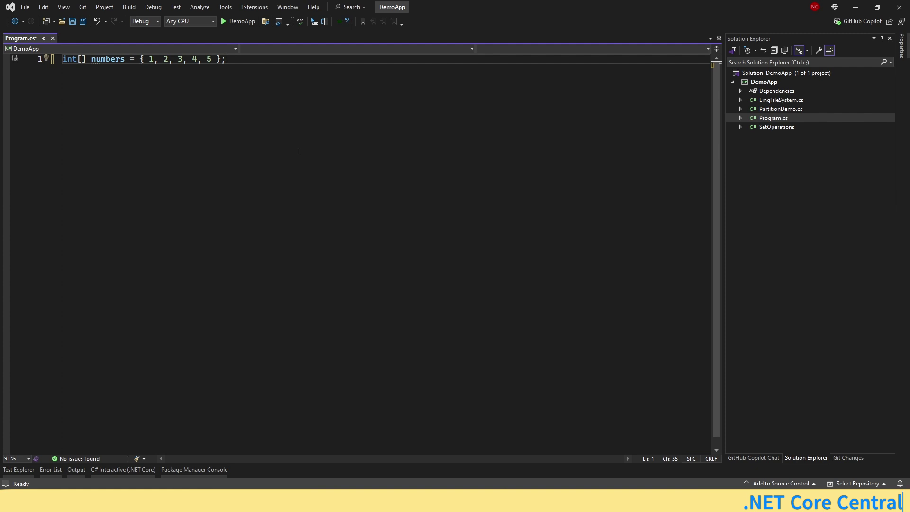
key(Return)
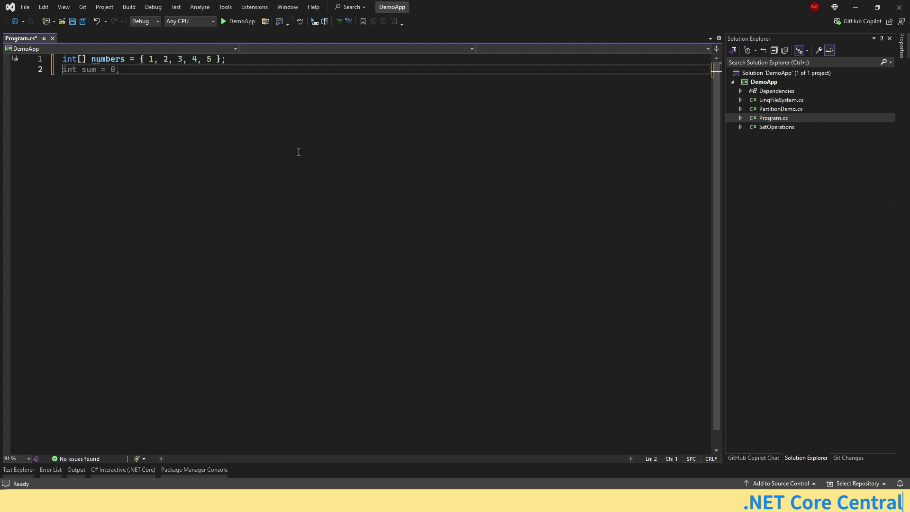
text(Console)
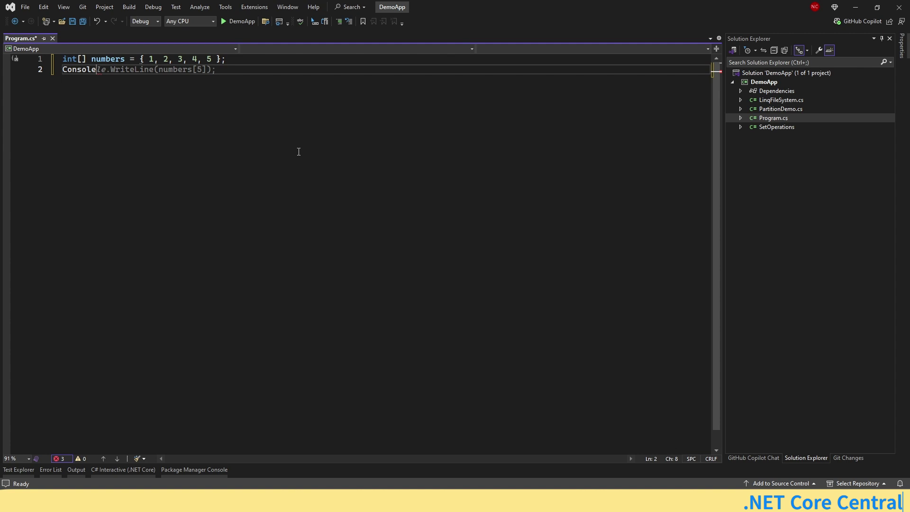
key(Tab)
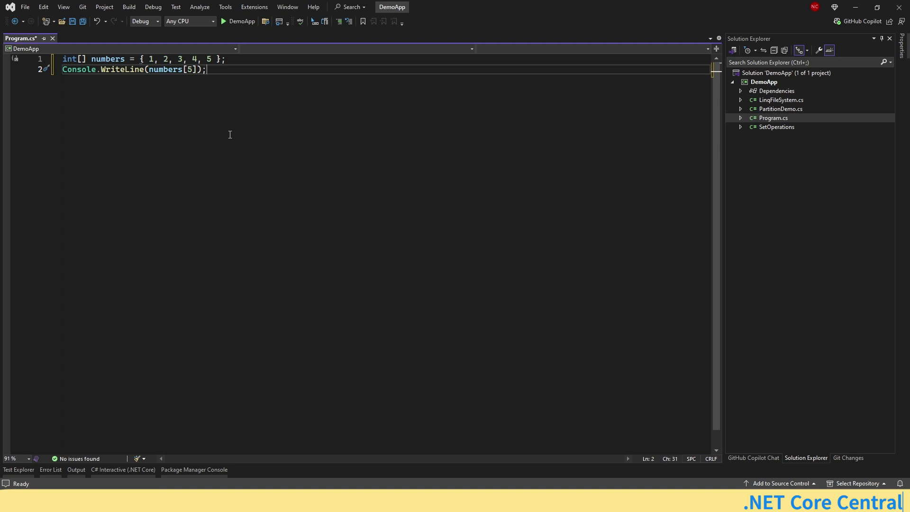
Step: Run DemoApp, copy the IndexOutOfRangeException message from the console, and switch to ChatGPT
click(227, 21)
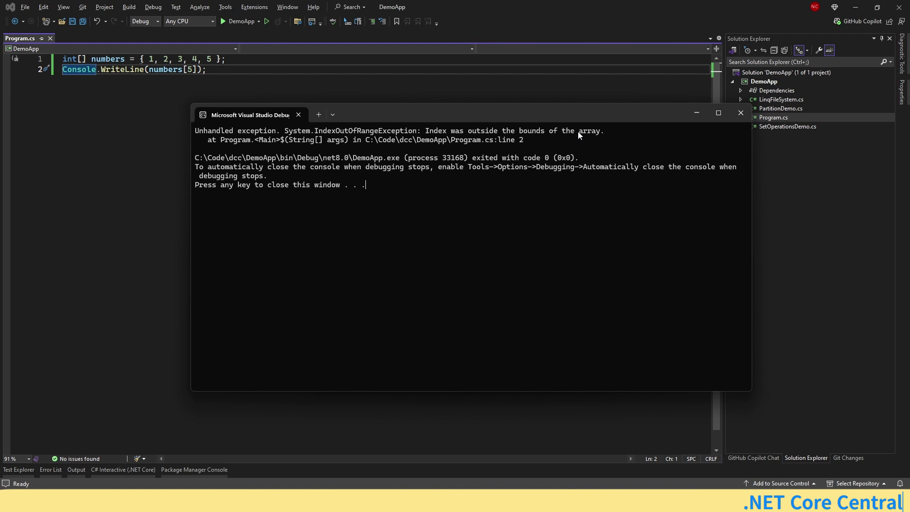
drag(196, 132, 604, 137)
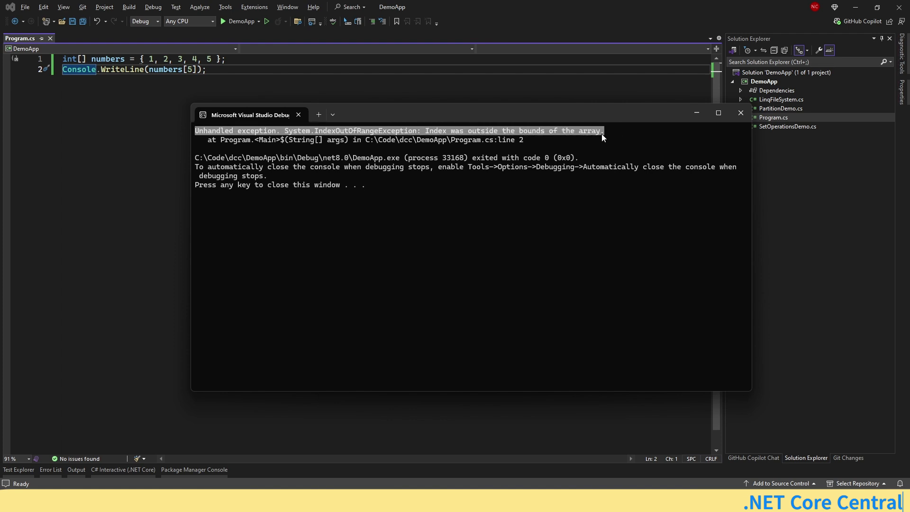
key(ctrl+c)
key(alt+Tab)
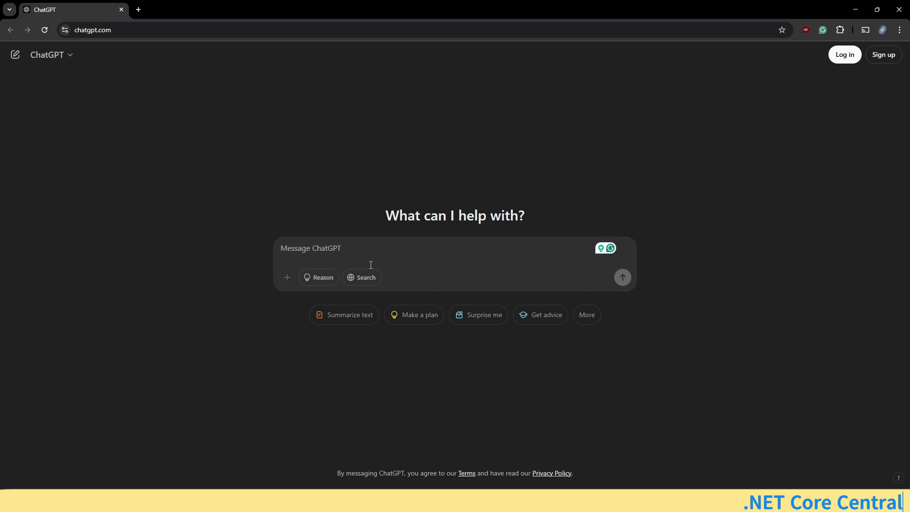
Step: Paste the IndexOutOfRangeException message into ChatGPT and read through its causes and fixes
key(ctrl+v)
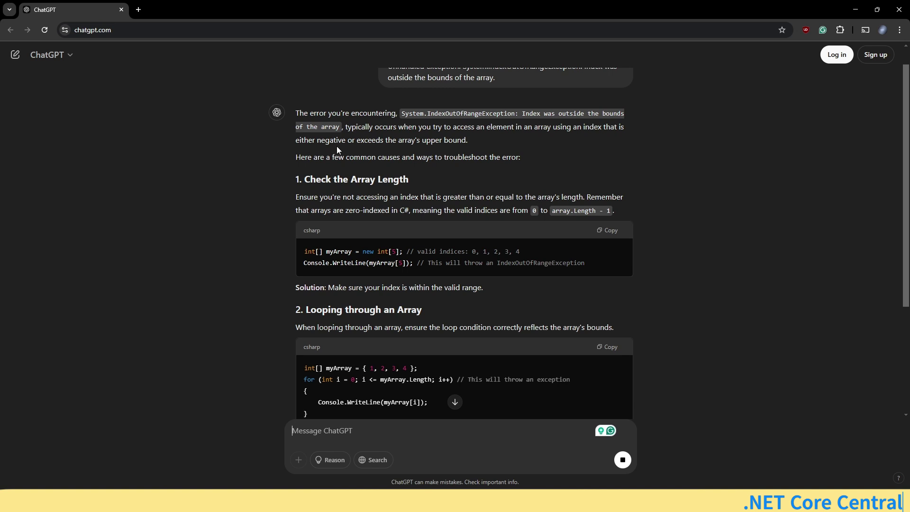
scroll(468, 193, down, 1)
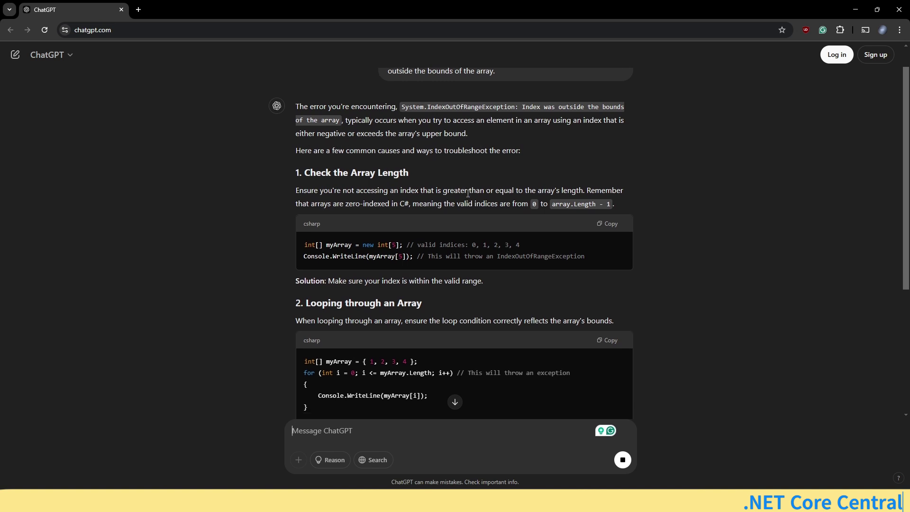
scroll(468, 194, down, 2)
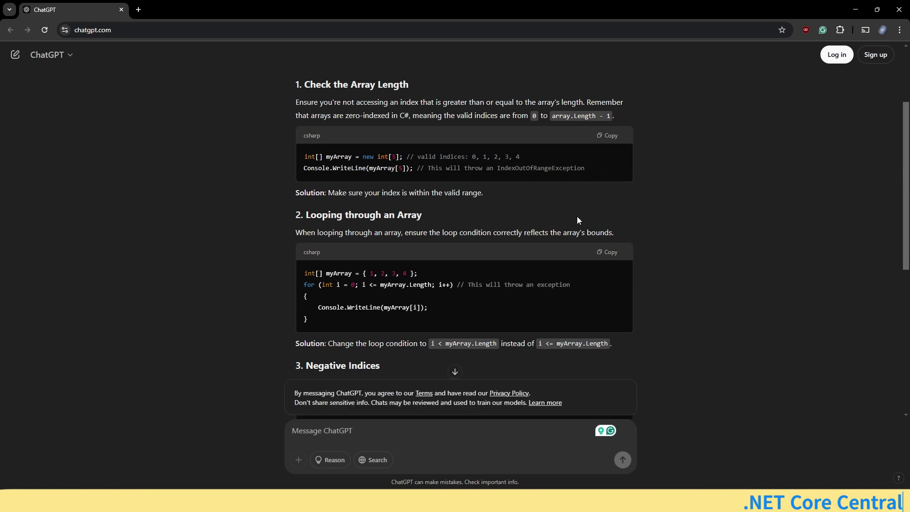
scroll(577, 219, down, 2)
scroll(475, 206, up, 2)
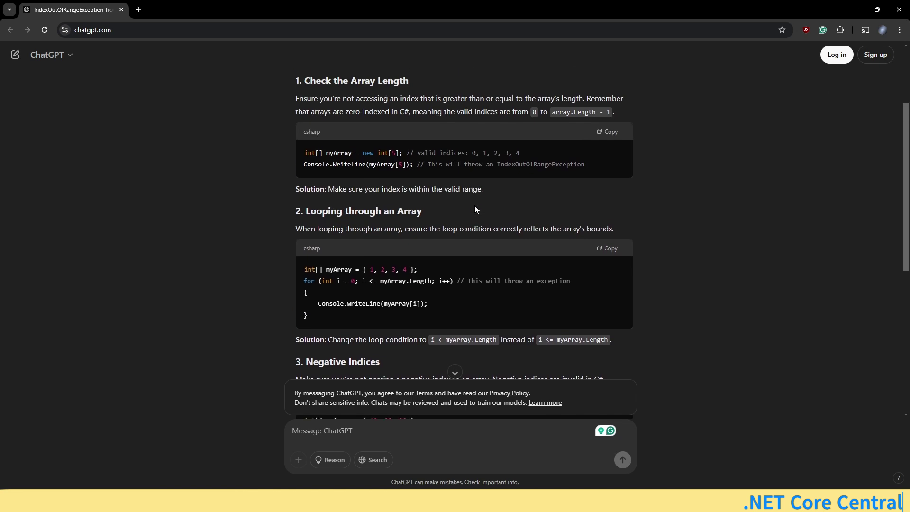
scroll(358, 176, down, 2)
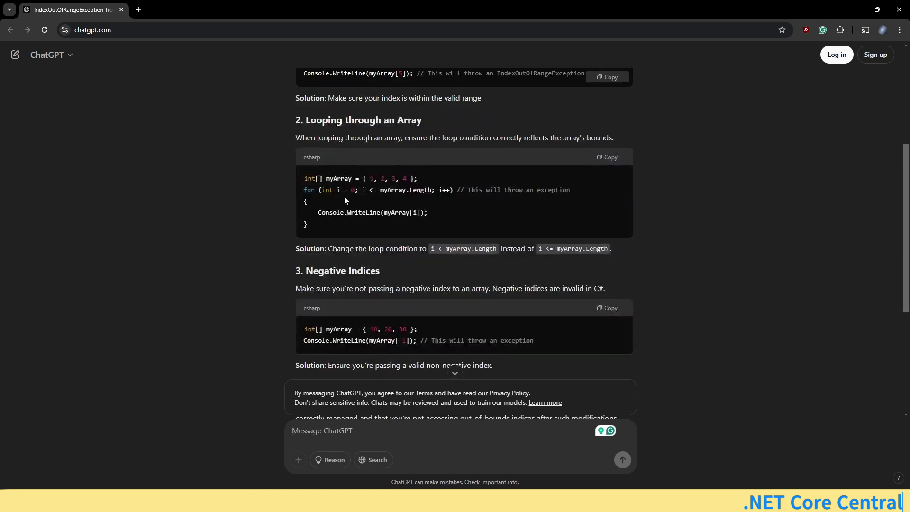
scroll(378, 197, down, 2)
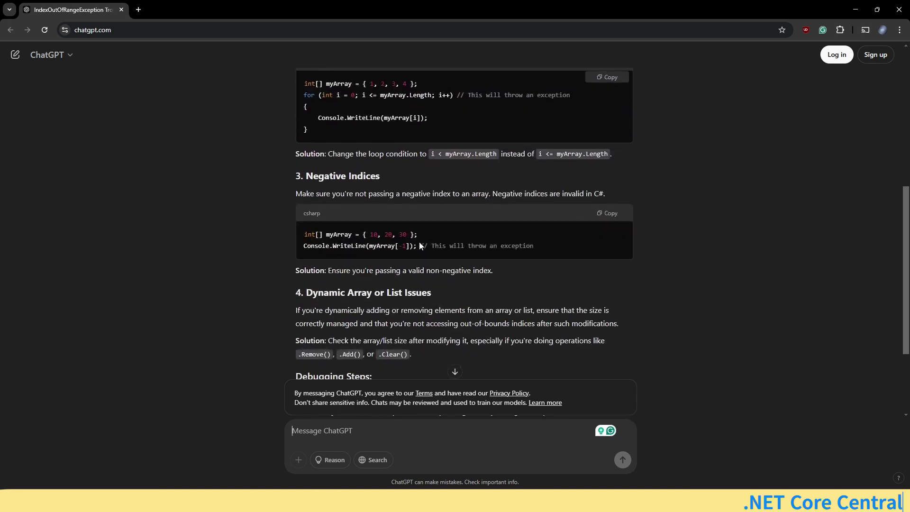
scroll(484, 271, down, 2)
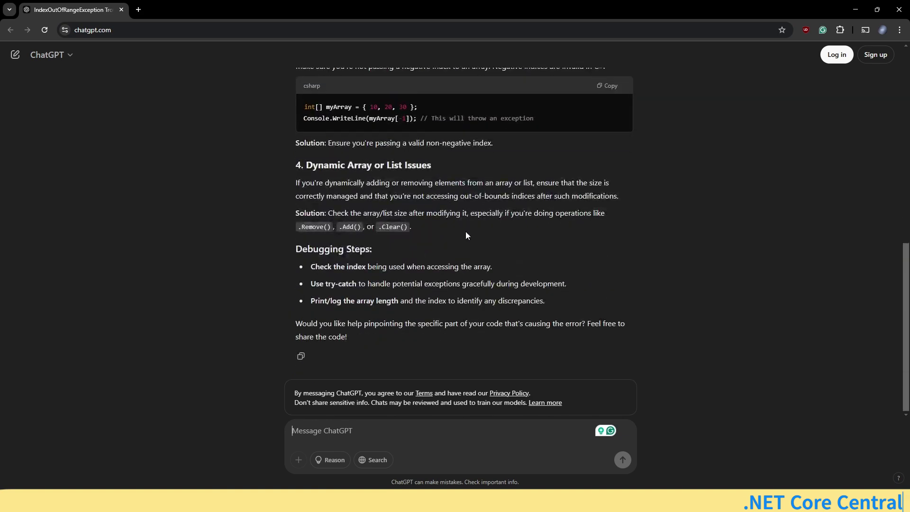
scroll(477, 257, up, 4)
scroll(477, 256, up, 4)
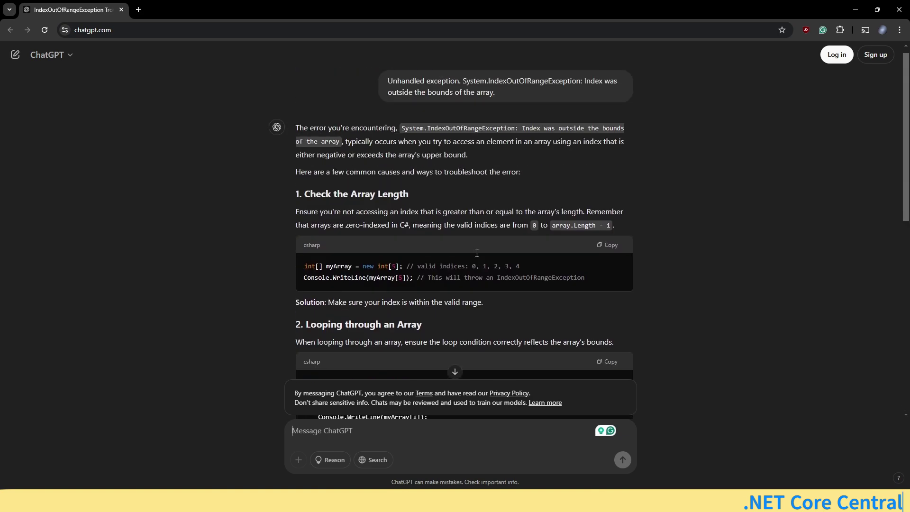
scroll(451, 214, down, 1)
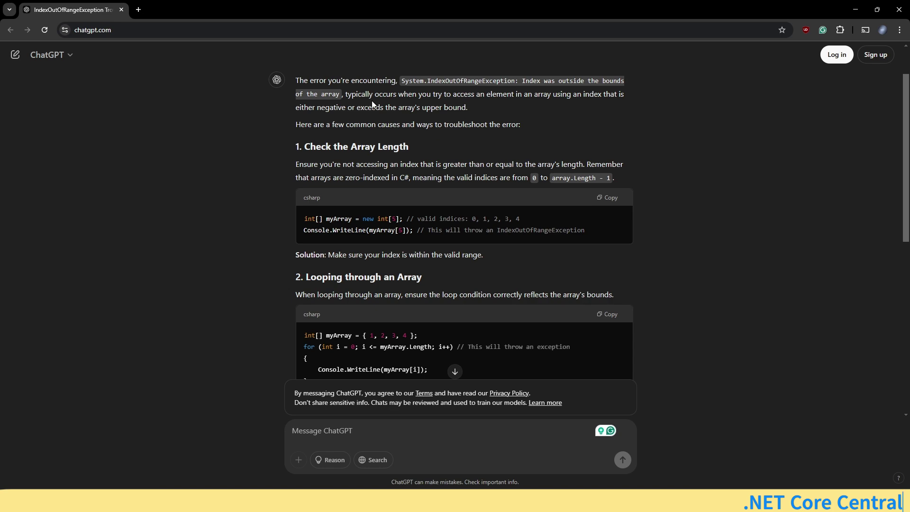
scroll(432, 195, down, 1)
scroll(370, 189, down, 2)
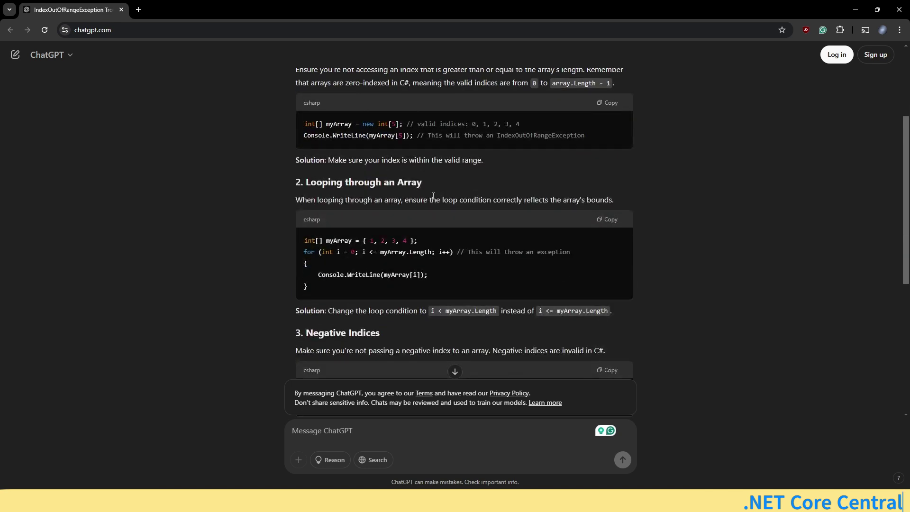
scroll(311, 192, down, 2)
scroll(391, 197, down, 2)
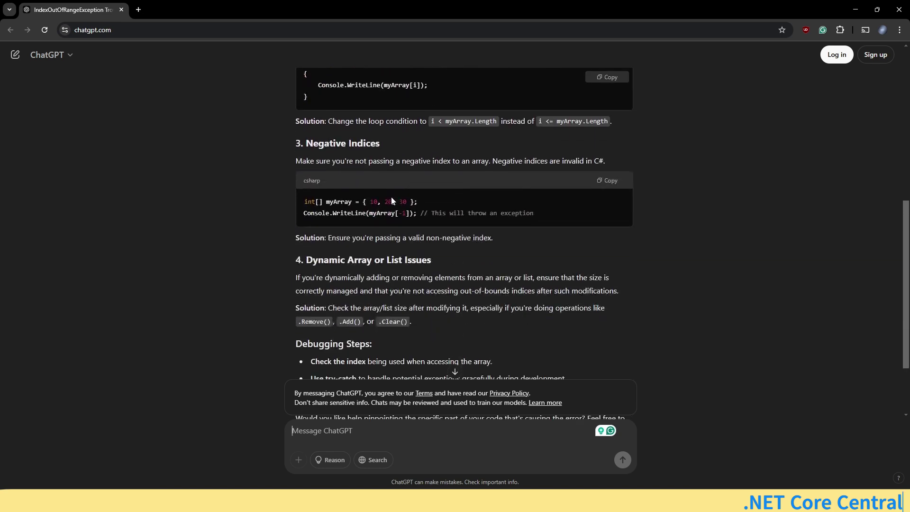
scroll(431, 228, down, 2)
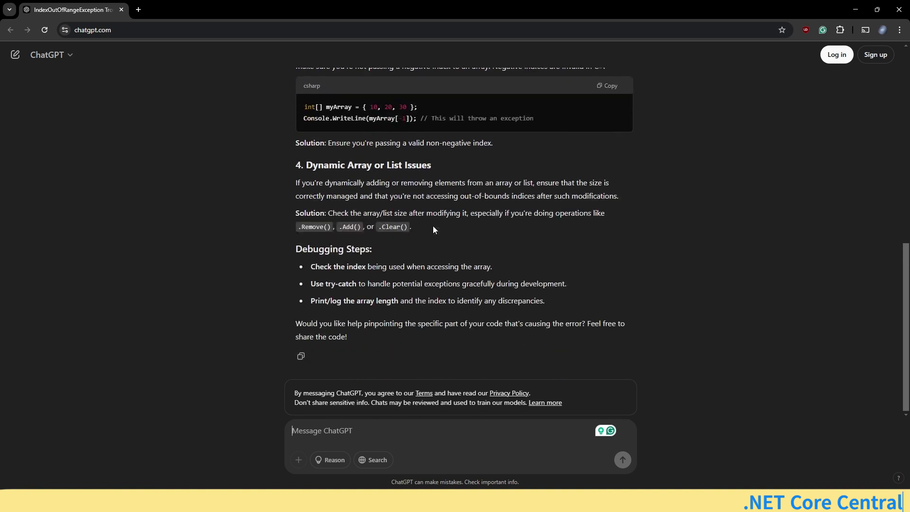
Step: Review the Dynamic Array or List Issues section and the debugging steps in ChatGPT's reply
drag(295, 165, 449, 167)
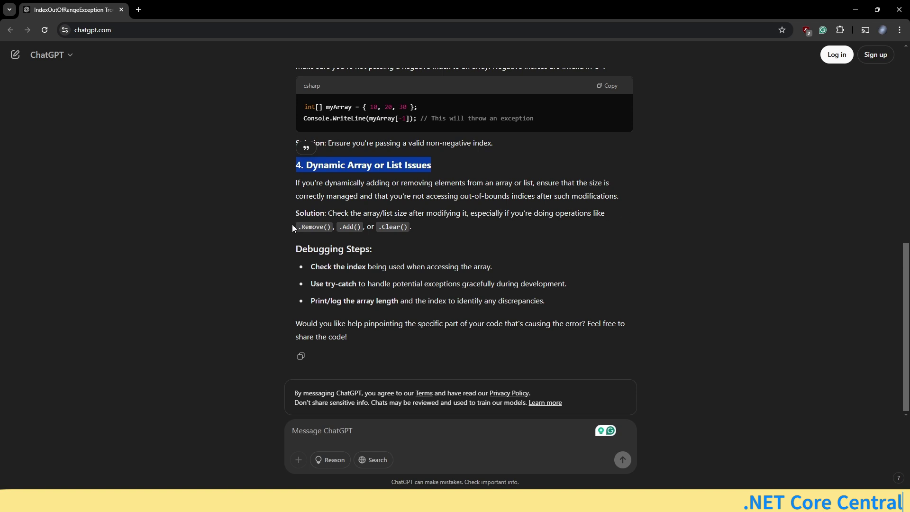
drag(378, 227, 296, 180)
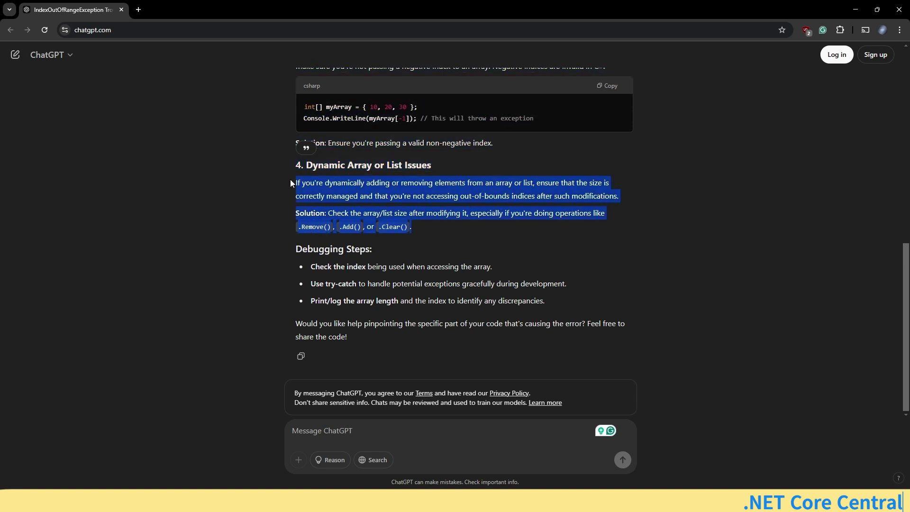
click(348, 177)
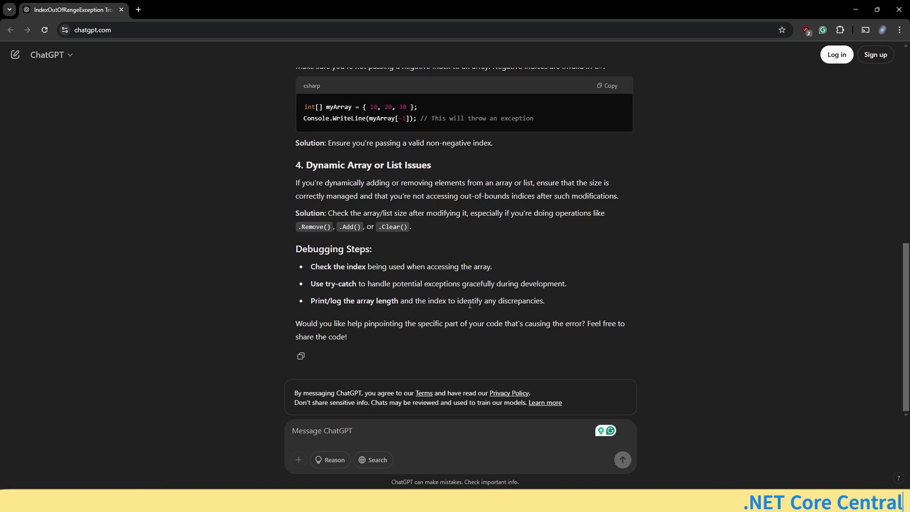
drag(563, 305, 415, 273)
click(416, 273)
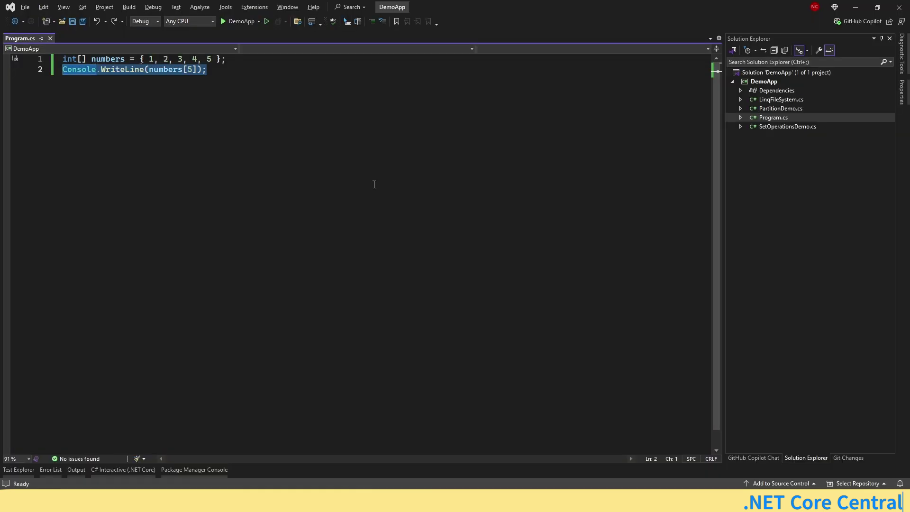
Step: Replace the numbers[5] line with int sum = 0 and a for loop adding each element
key(shift+End)
key(BackSpace)
key(Return)
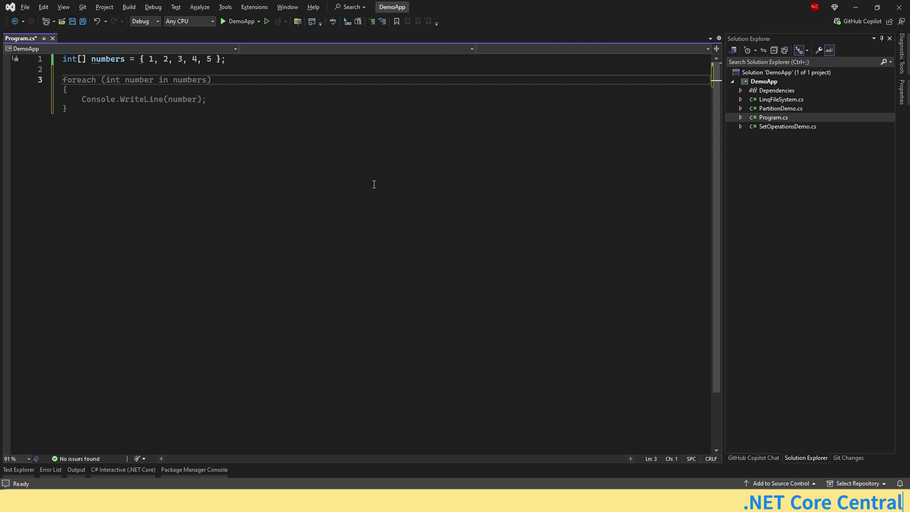
text(int sum =)
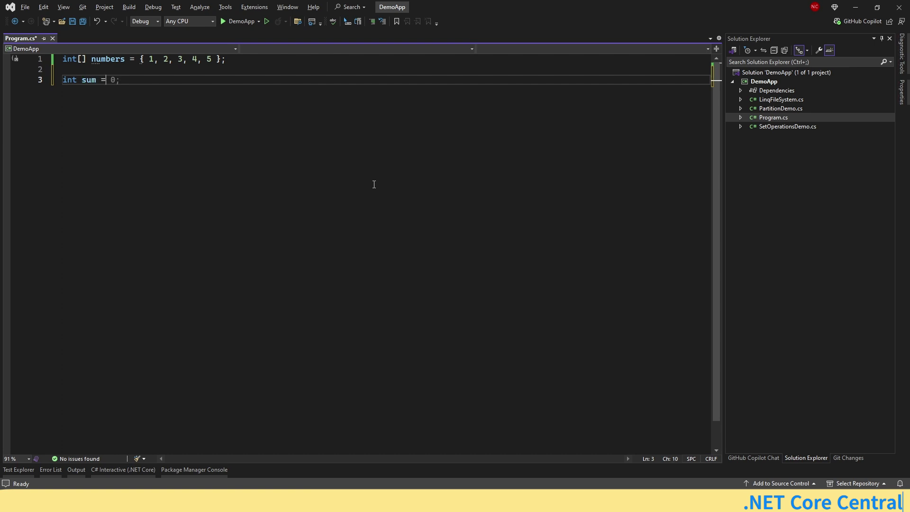
text( 0;)
key(Return)
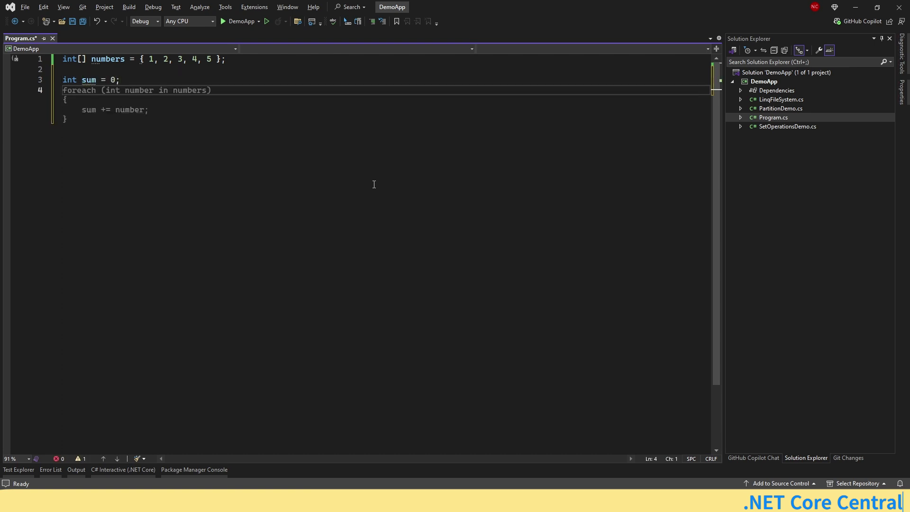
text(for(int i = 0;)
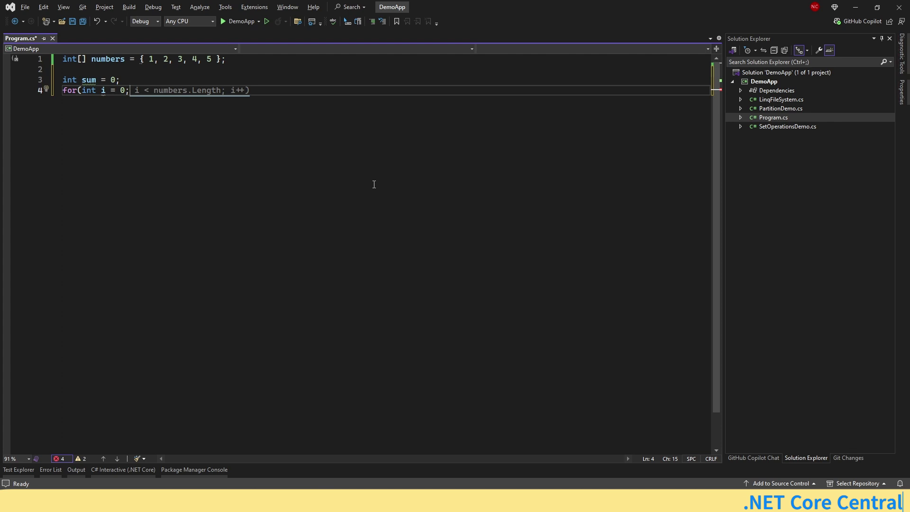
key(Tab)
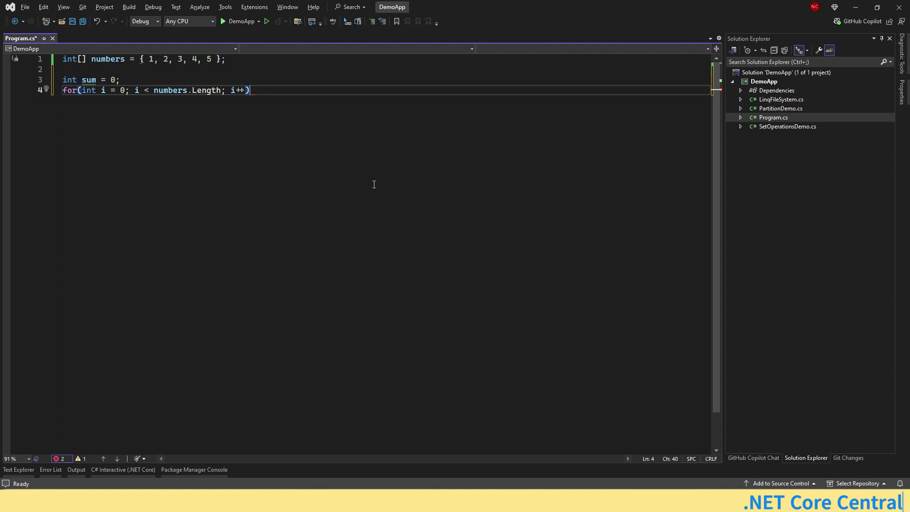
key(Return)
key(Tab)
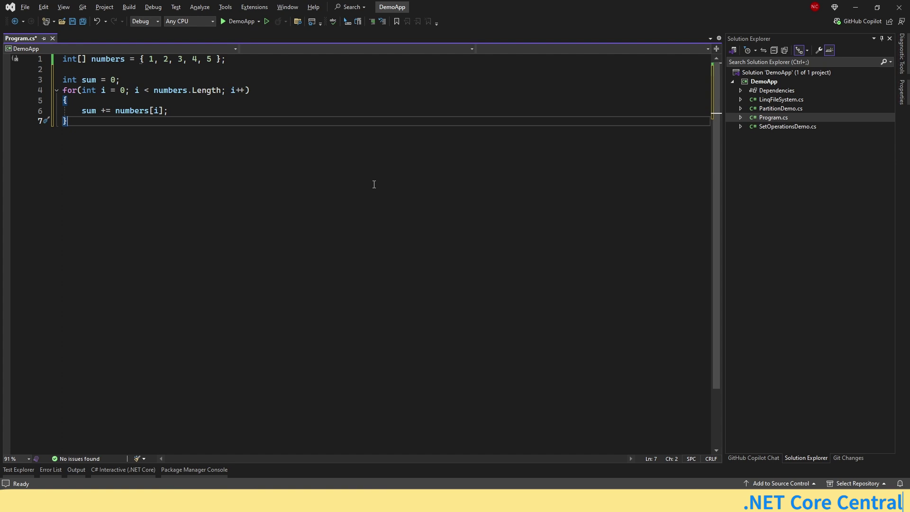
Step: Add Console.WriteLine(sum), save Program.cs and run DemoApp
key(Return)
key(Return)
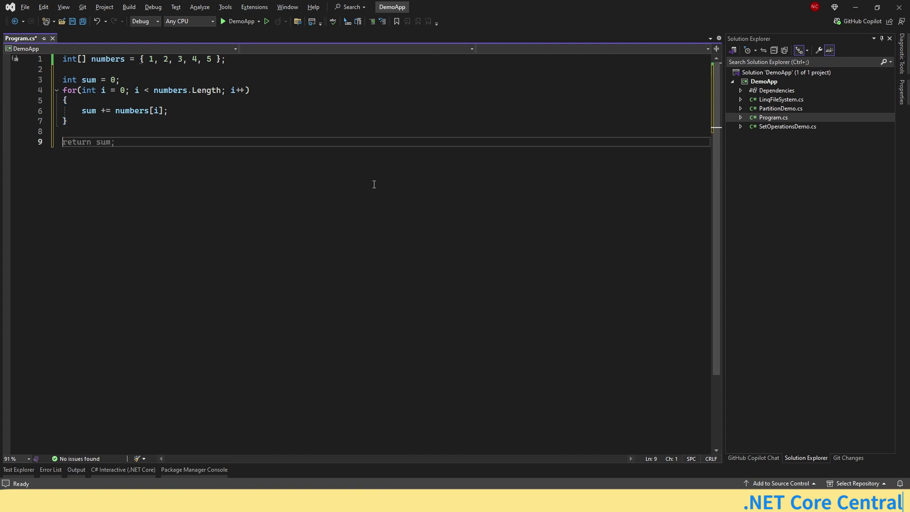
text(Console)
key(Tab)
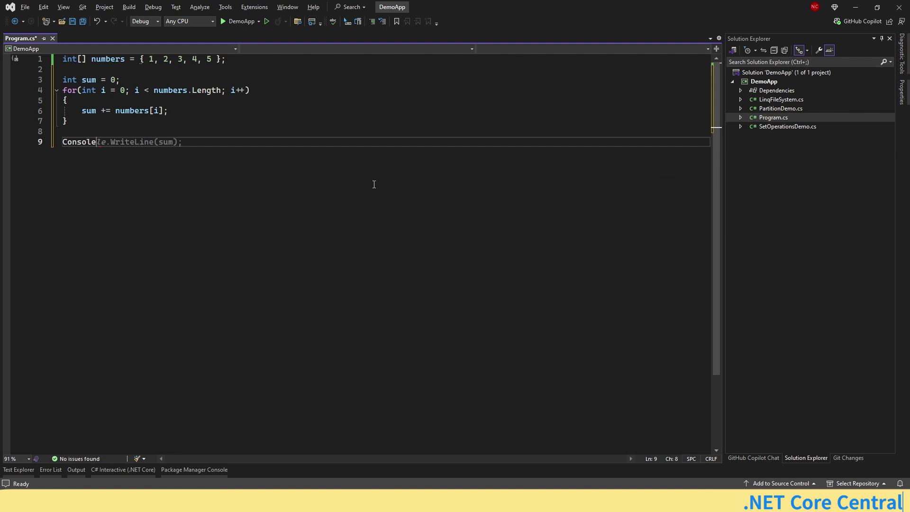
key(Tab)
key(ctrl+s)
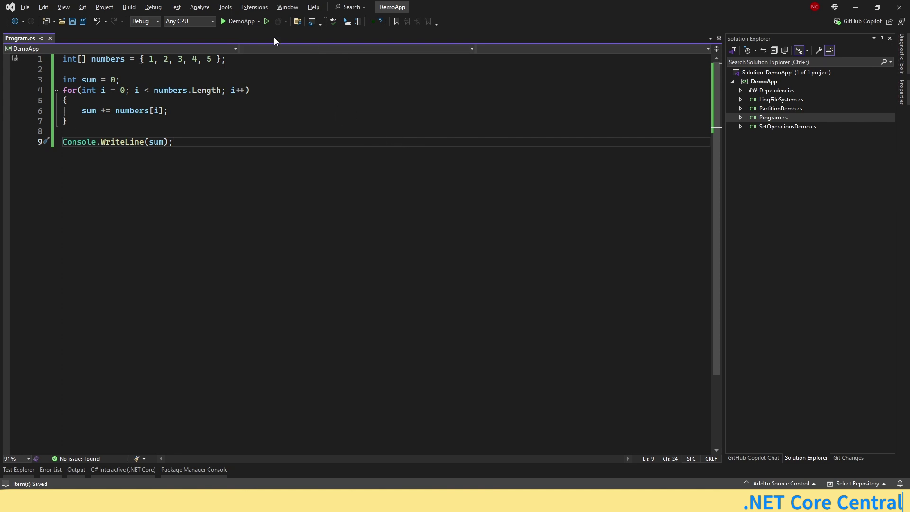
click(237, 23)
click(174, 127)
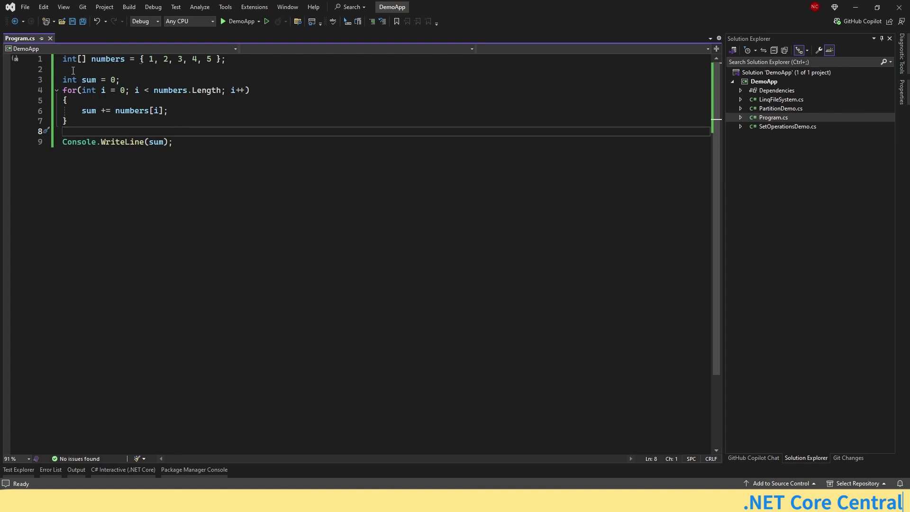
Step: Send ChatGPT 'optimize this code' with the array and summing loop, then read the Performance Consideration notes
drag(62, 59, 100, 121)
key(ctrl+c)
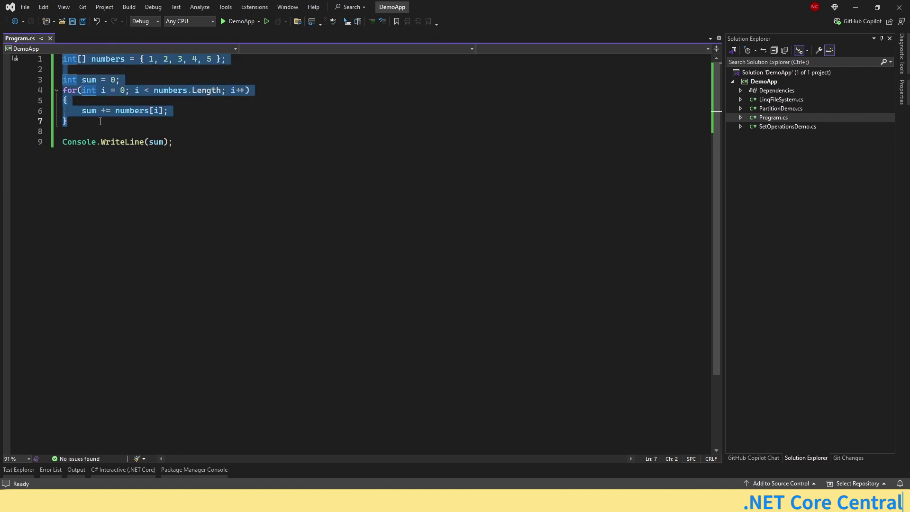
key(alt+Tab)
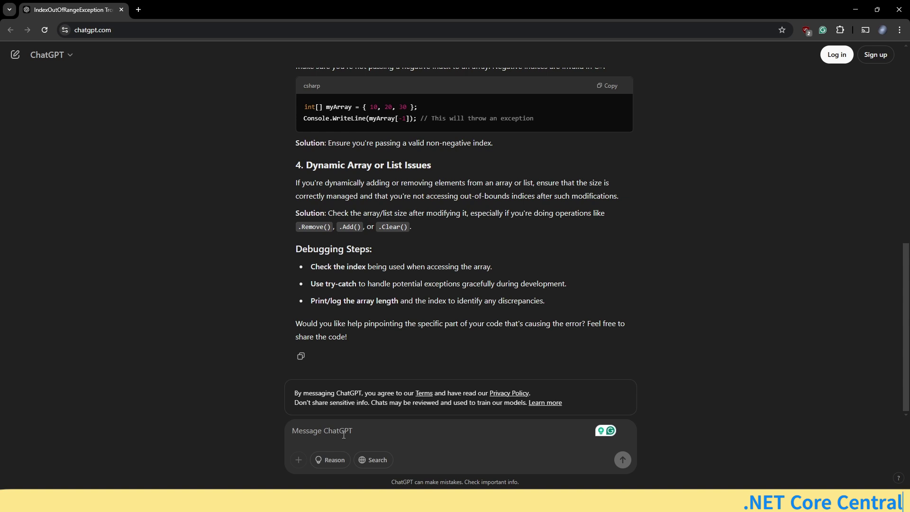
text(optimize t)
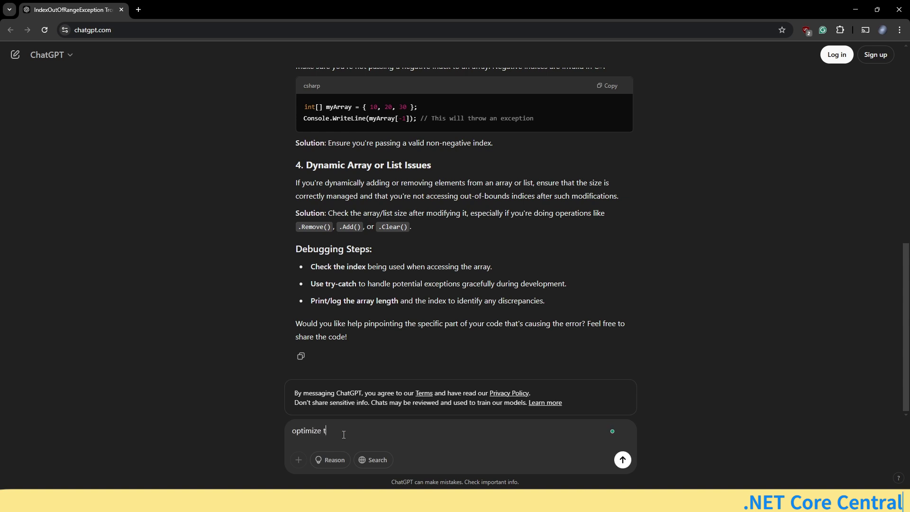
text(his code)
key(ctrl+v)
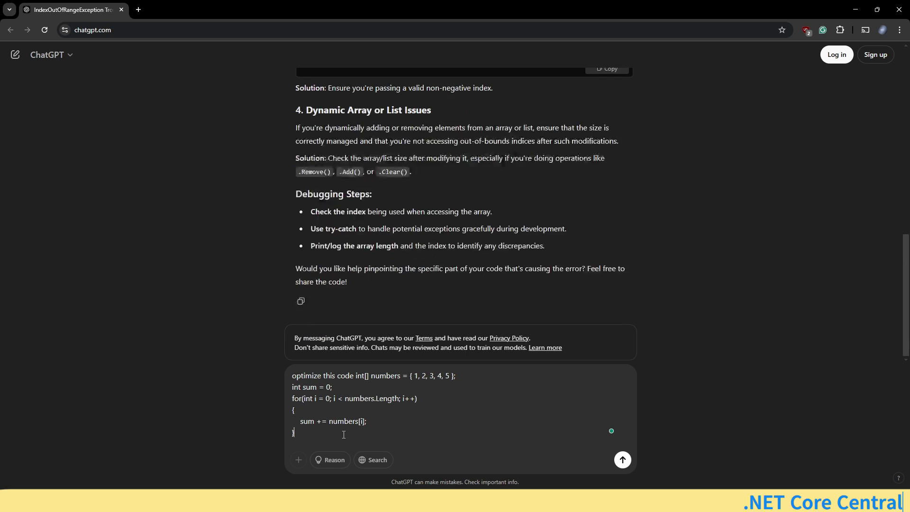
key(Return)
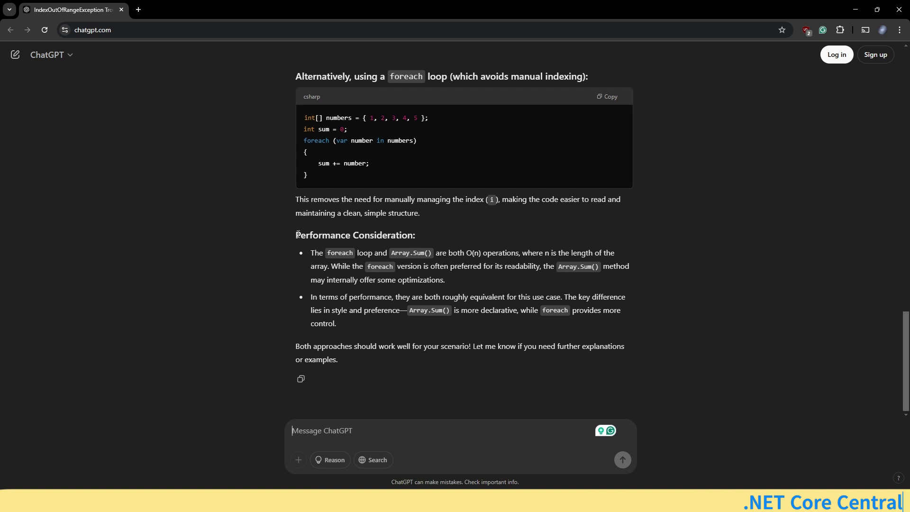
drag(295, 235, 444, 230)
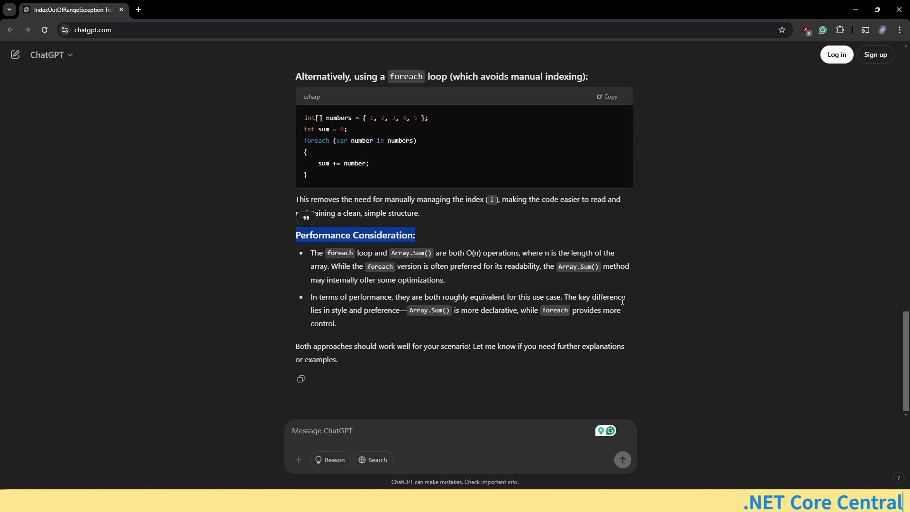
click(372, 321)
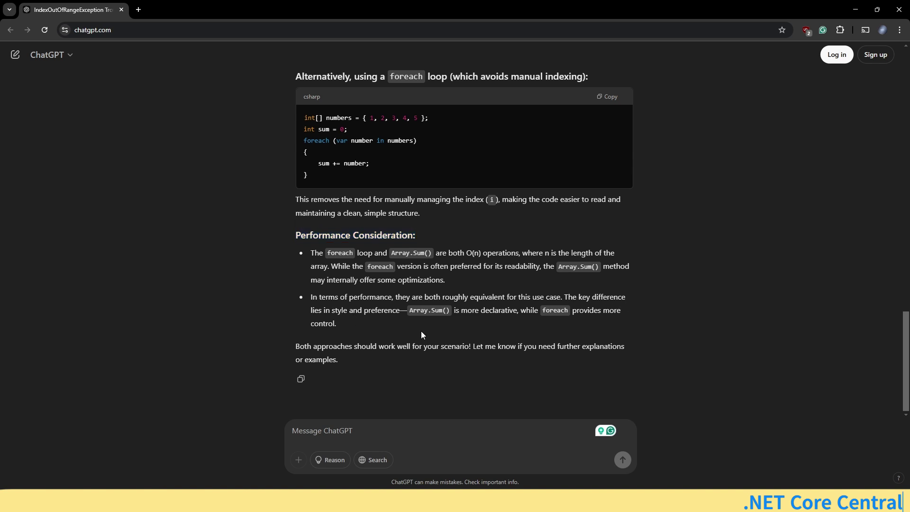
Step: Replace the for loop with int sum = numbers.Sum(); and save Program.cs
key(alt+Tab)
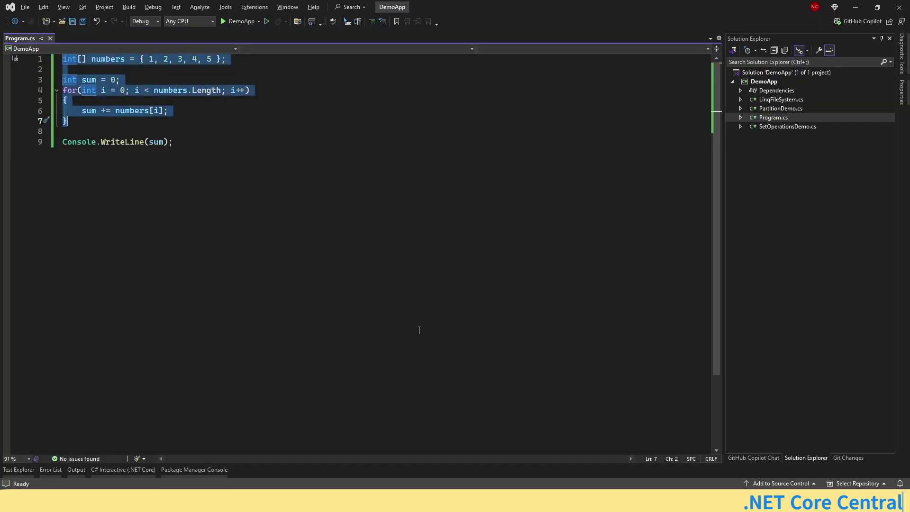
click(128, 122)
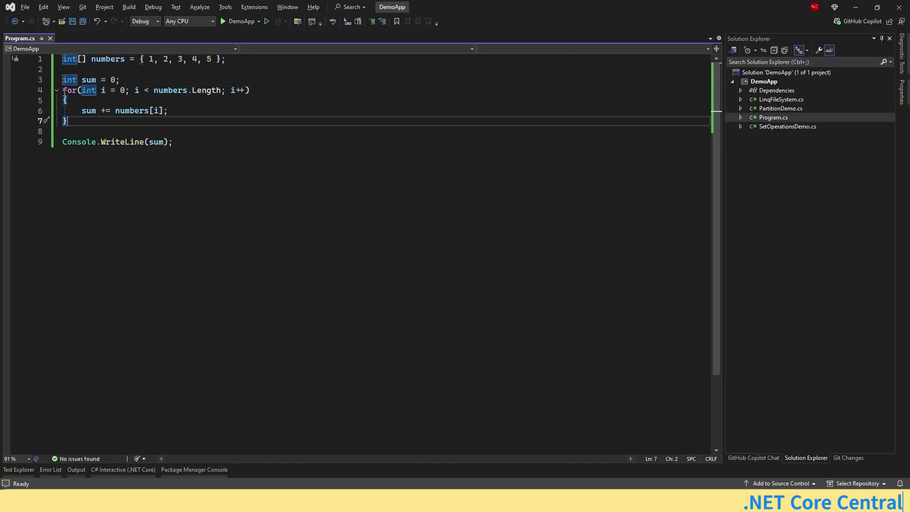
drag(110, 80, 114, 120)
text(numbers)
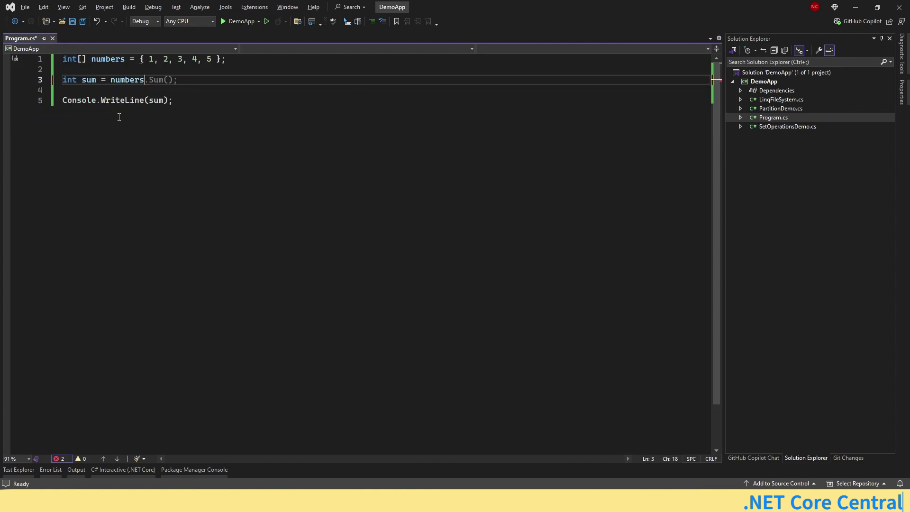
key(Tab)
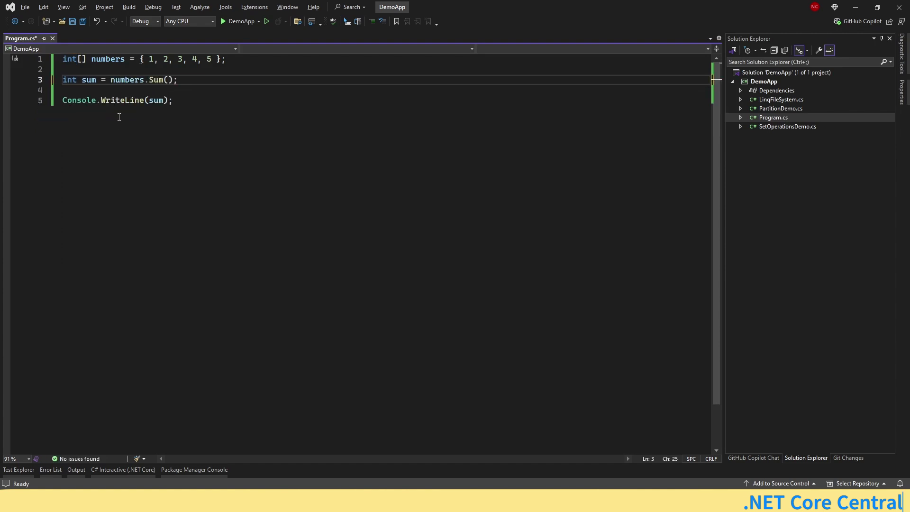
key(ctrl+s)
click(426, 158)
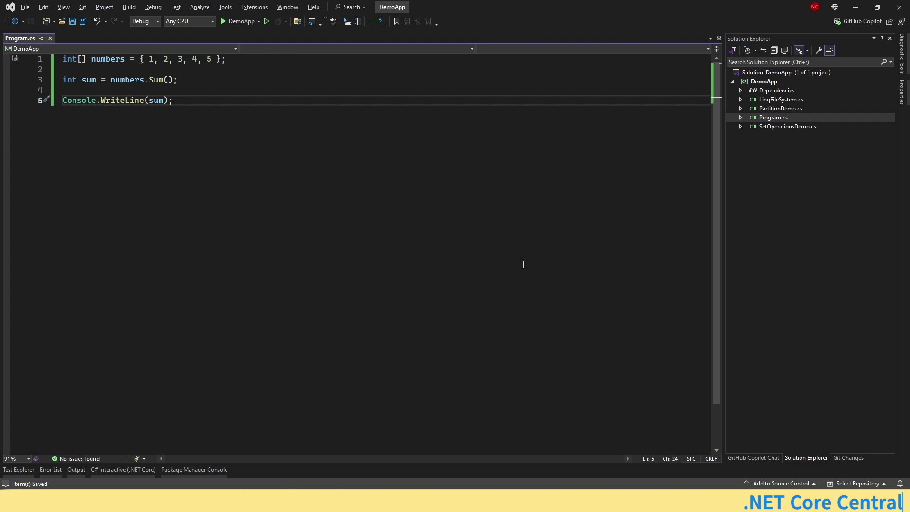
key(alt+Tab)
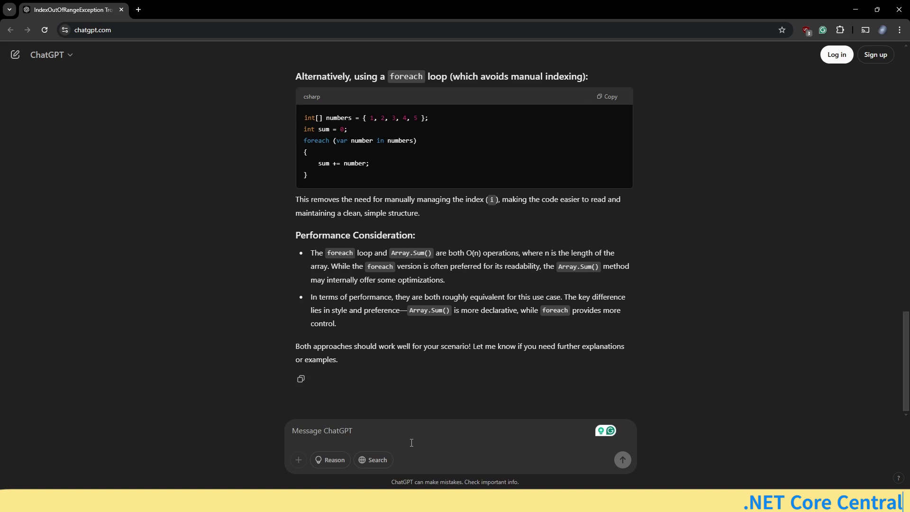
Step: Ask ChatGPT to generate a C# Car class with Make, Model, Year properties and a display method
click(419, 436)
text(gene)
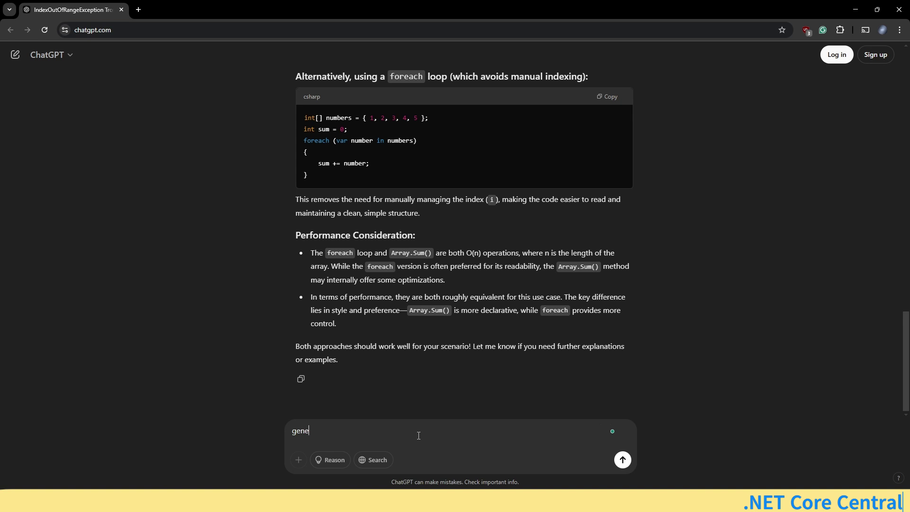
text(rate a c# class for car)
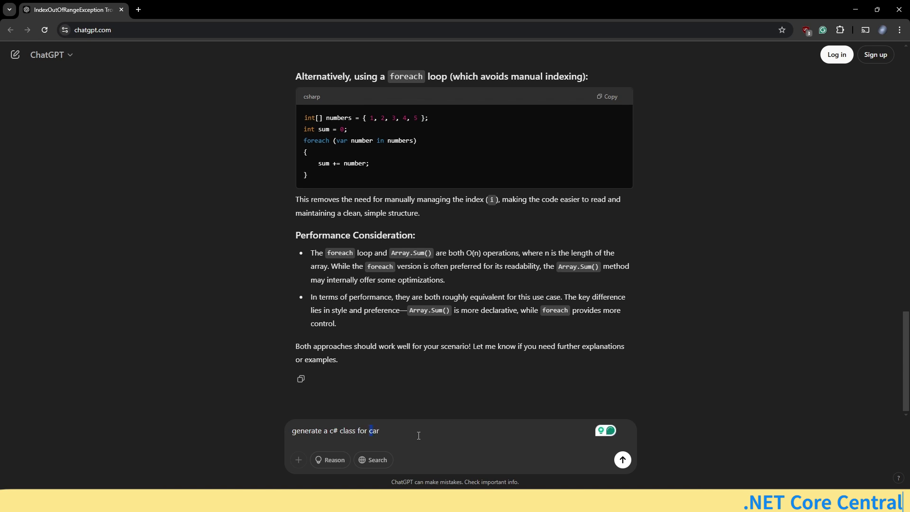
key(Delete)
text(C)
key(End)
text(with properties for )
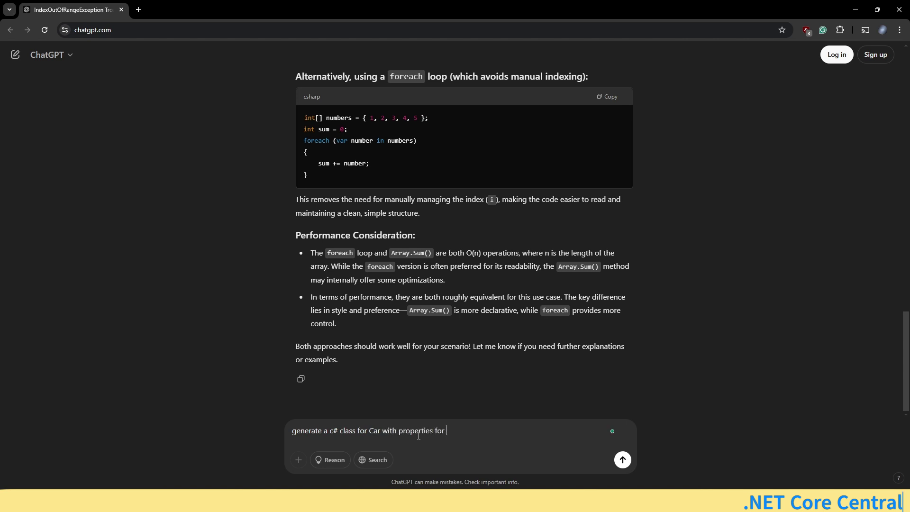
text(Make, Model and Year and a me)
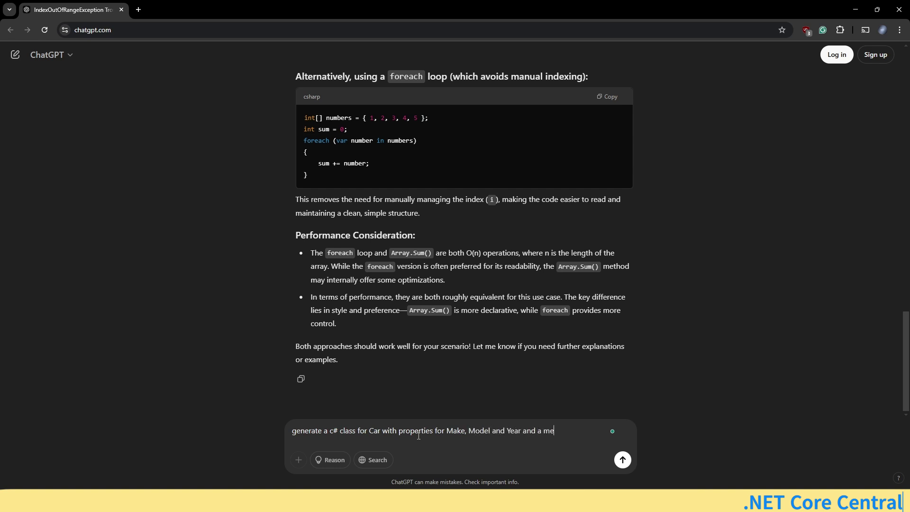
text(thod to di)
text(splay these deta)
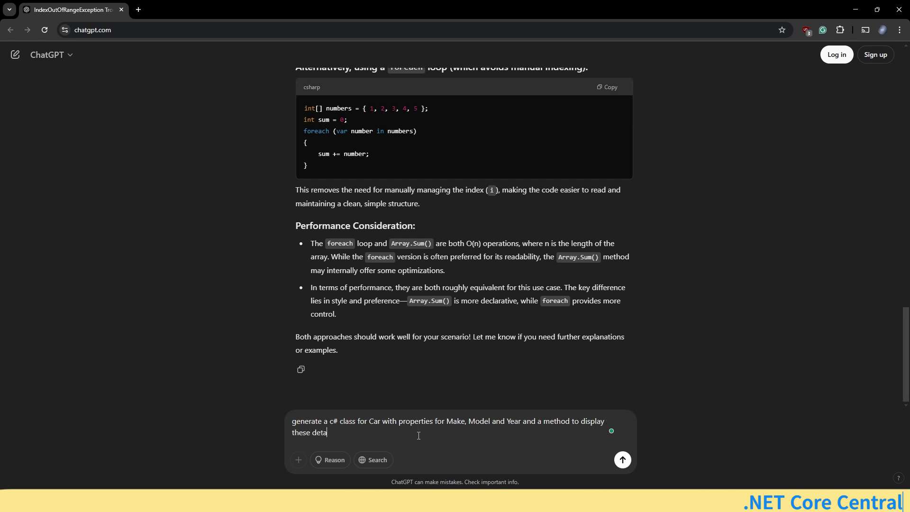
text(ils)
key(Return)
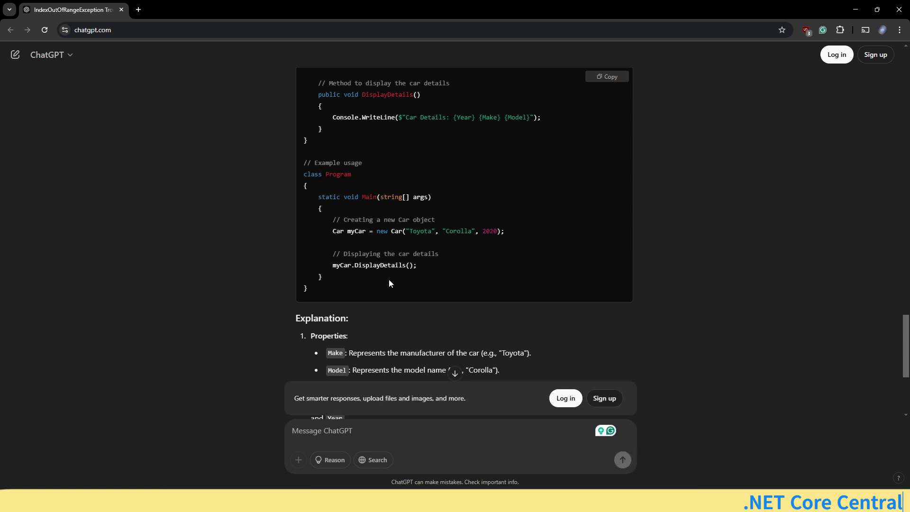
scroll(445, 286, down, 3)
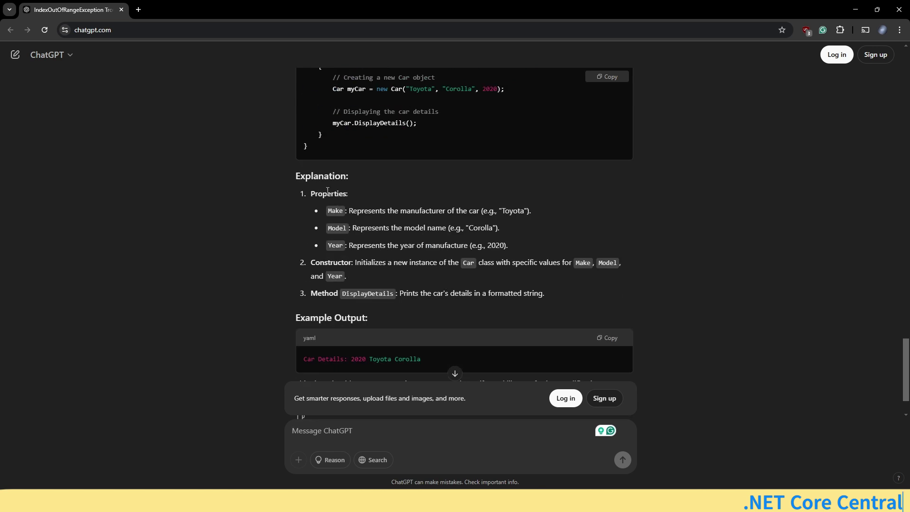
scroll(411, 269, down, 2)
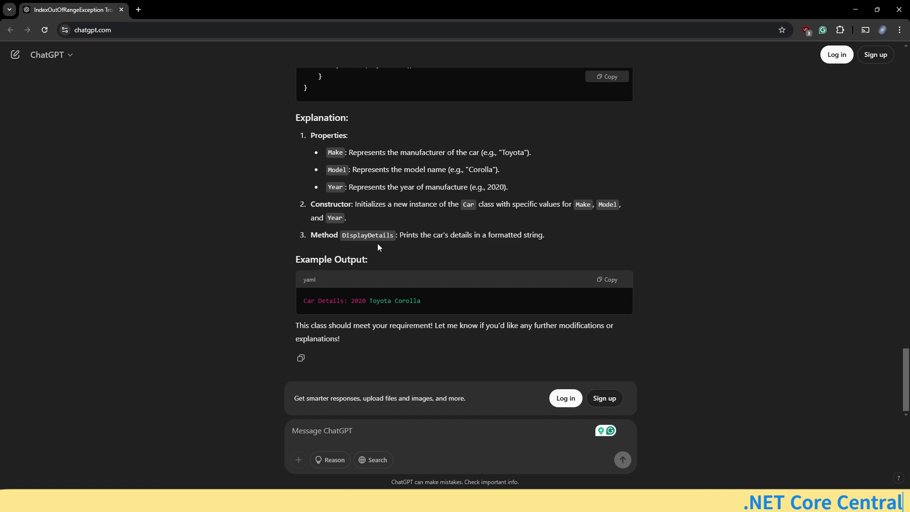
scroll(407, 311, up, 10)
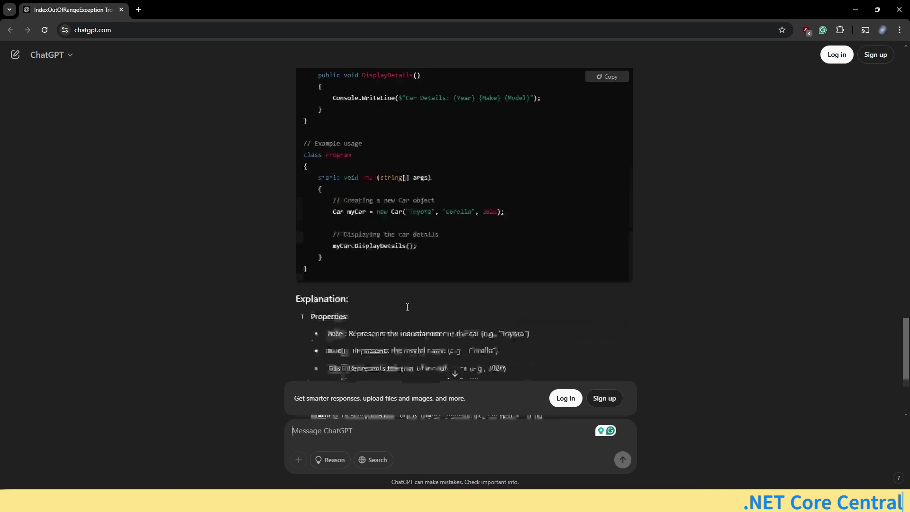
scroll(327, 233, down, 4)
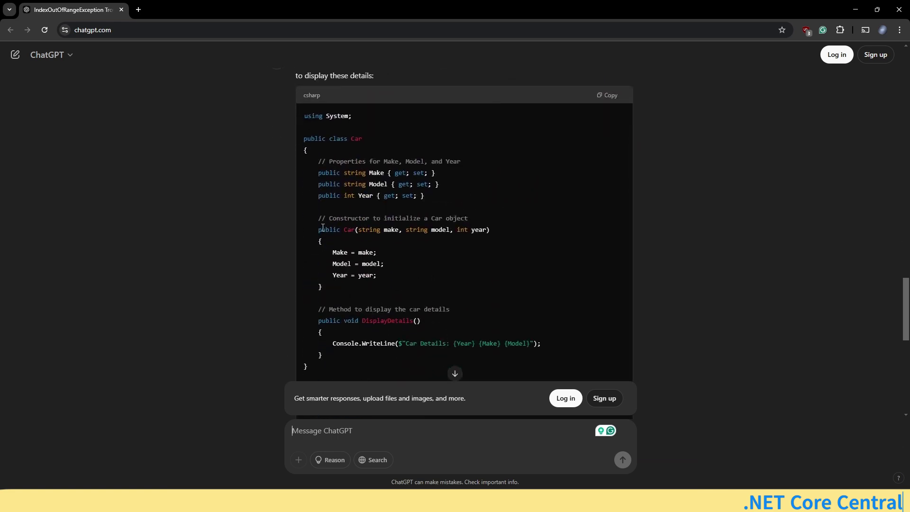
drag(317, 219, 350, 293)
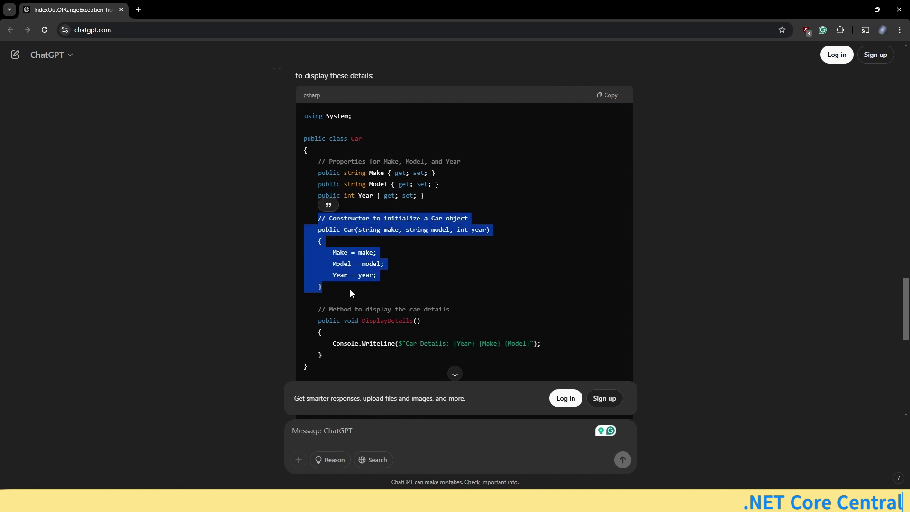
click(351, 294)
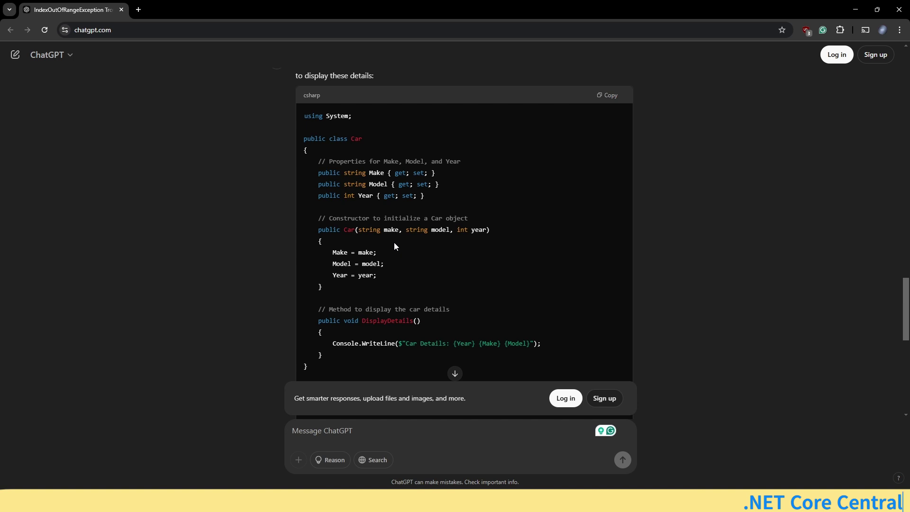
scroll(394, 243, down, 1)
scroll(395, 243, up, 2)
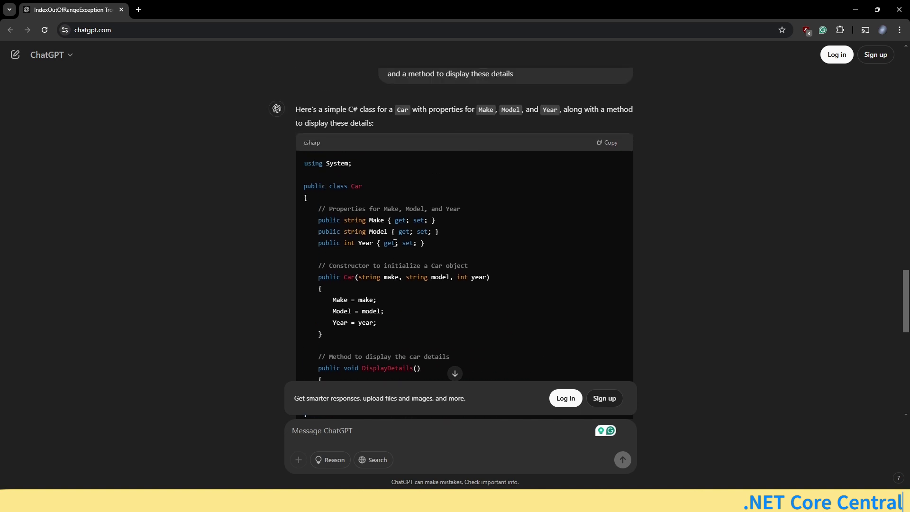
scroll(395, 244, down, 3)
scroll(395, 244, up, 3)
scroll(363, 212, down, 2)
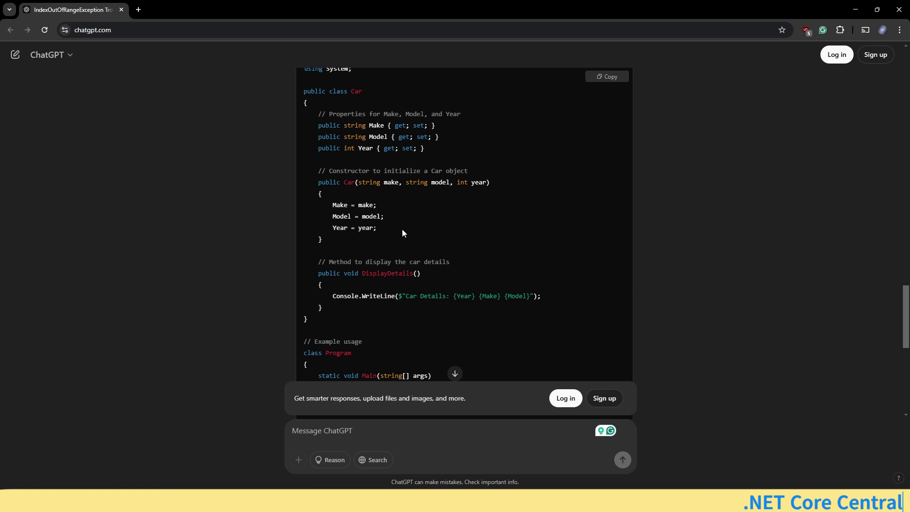
scroll(402, 230, down, 4)
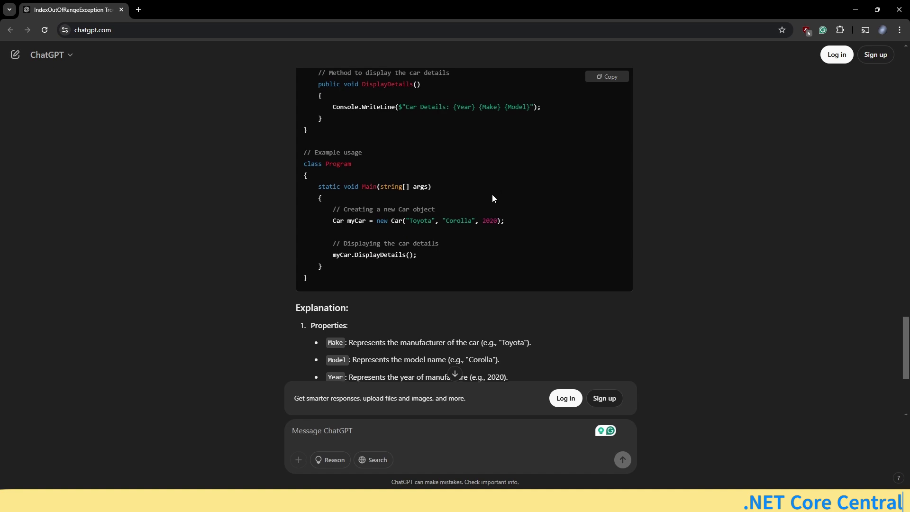
scroll(494, 194, up, 4)
scroll(494, 194, down, 3)
scroll(493, 195, up, 3)
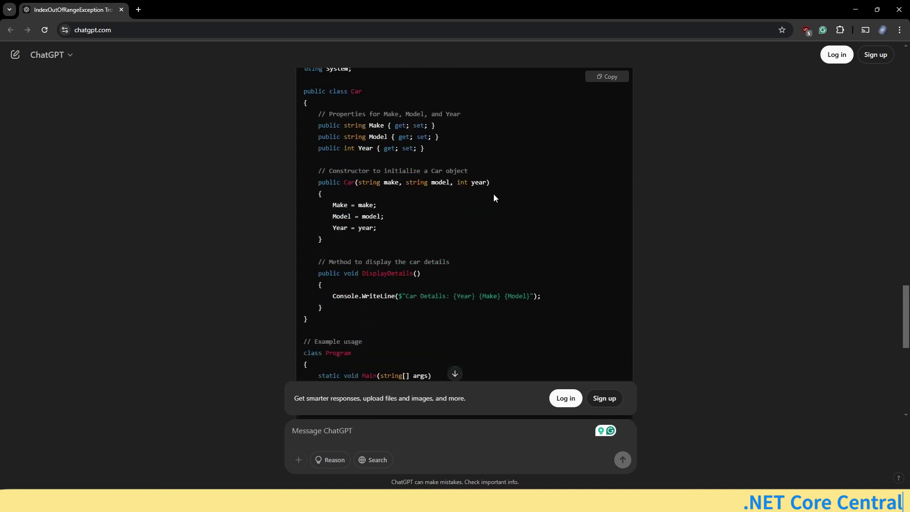
scroll(493, 198, down, 4)
scroll(494, 198, up, 3)
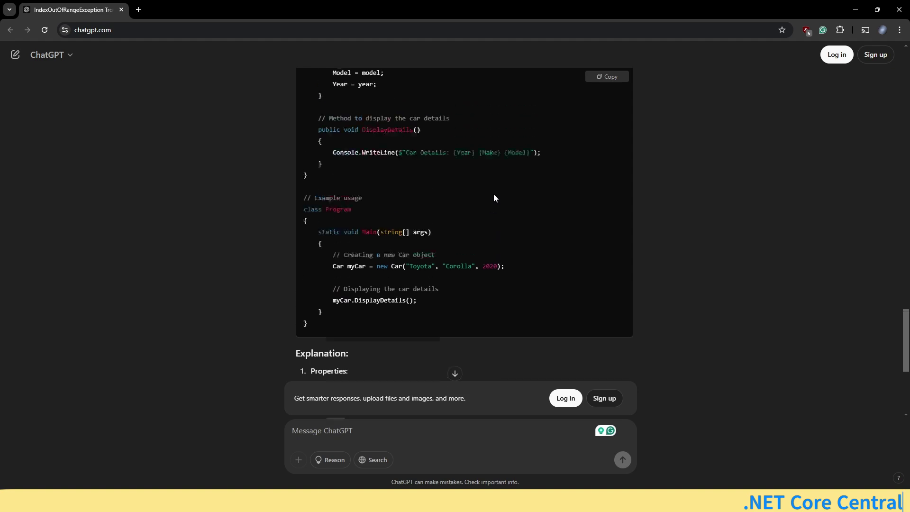
scroll(493, 198, down, 5)
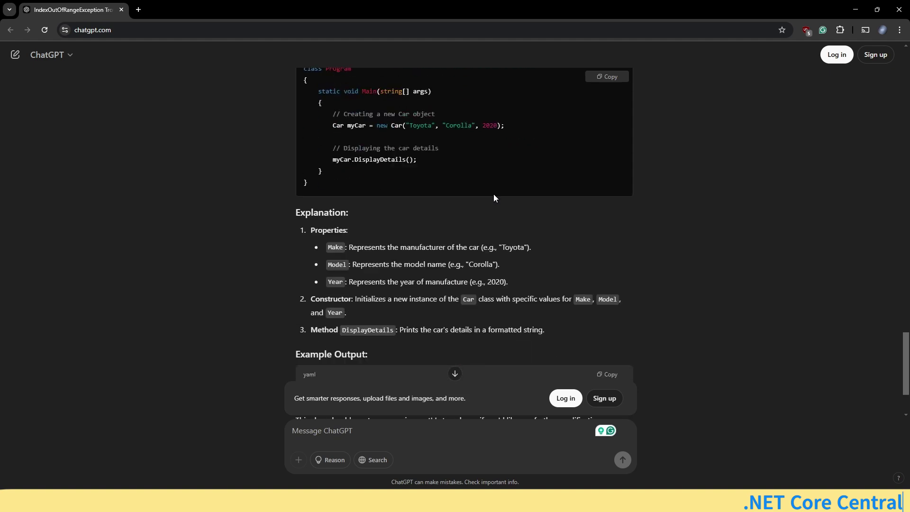
scroll(493, 198, up, 6)
scroll(495, 198, up, 2)
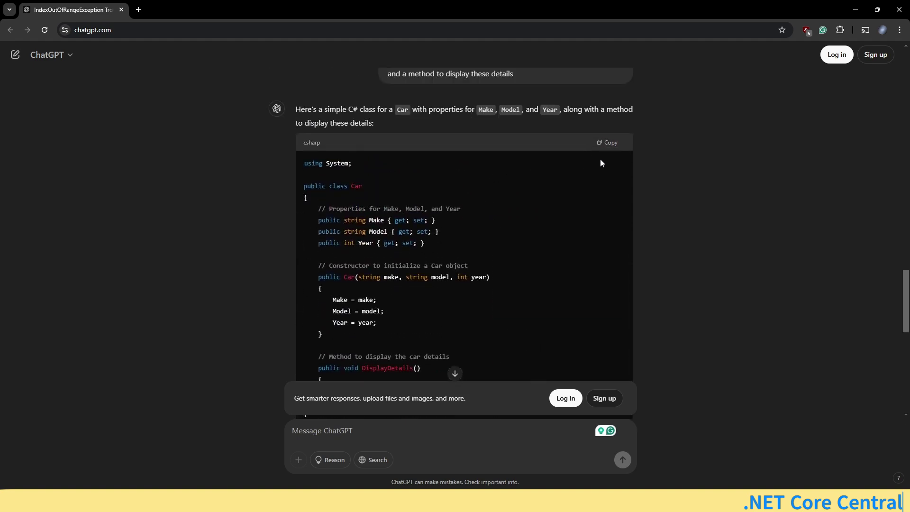
Step: Paste ChatGPT's Car class program over all of Program.cs and run DemoApp
click(609, 143)
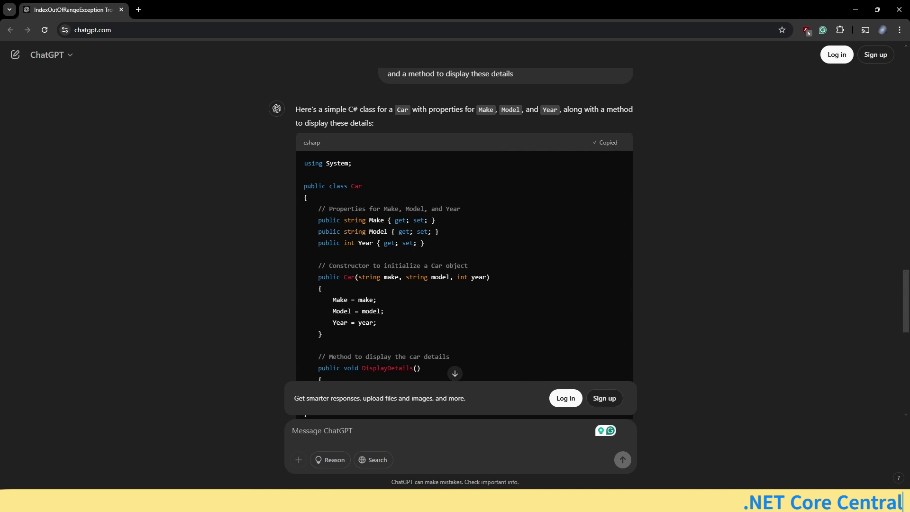
key(alt+Tab)
key(ctrl+a)
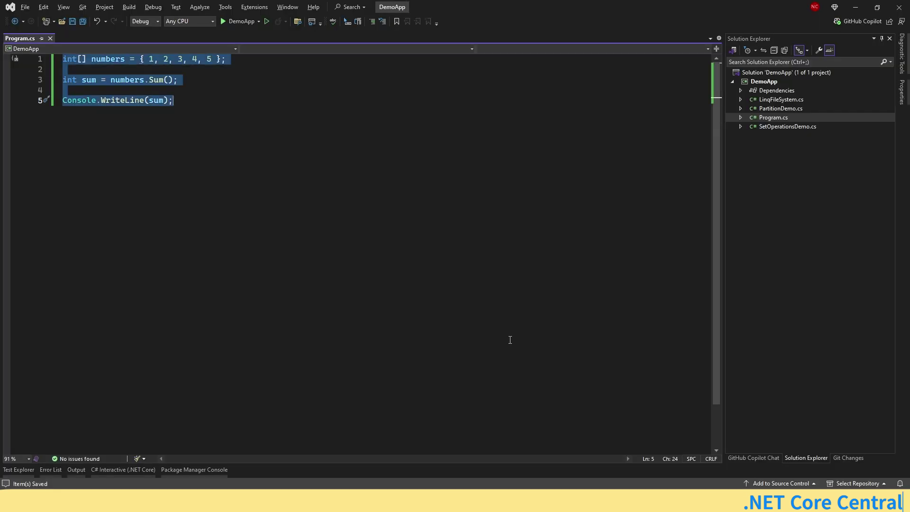
key(ctrl+v)
scroll(510, 340, down, 3)
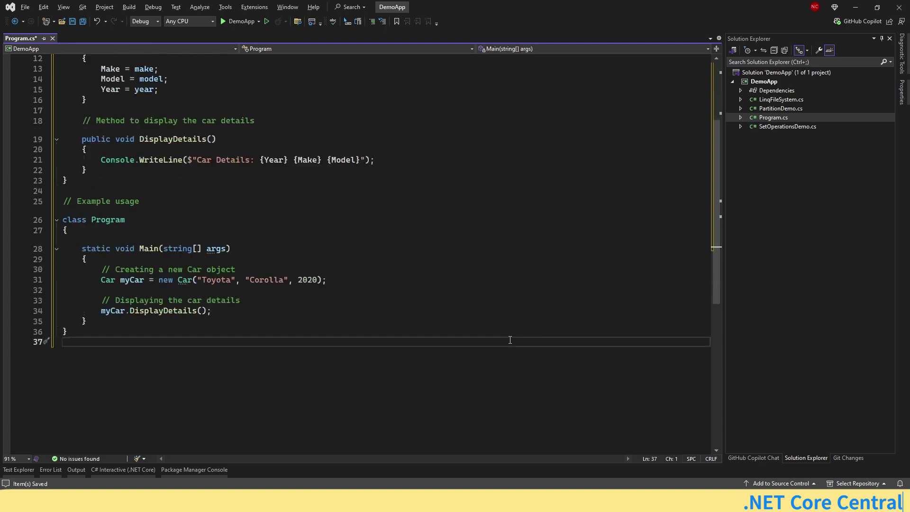
scroll(509, 342, up, 3)
scroll(508, 341, down, 3)
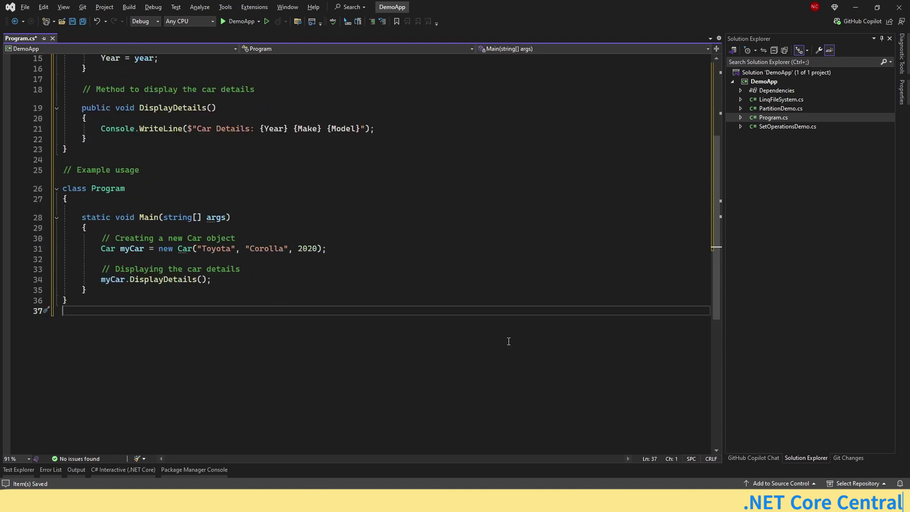
click(237, 21)
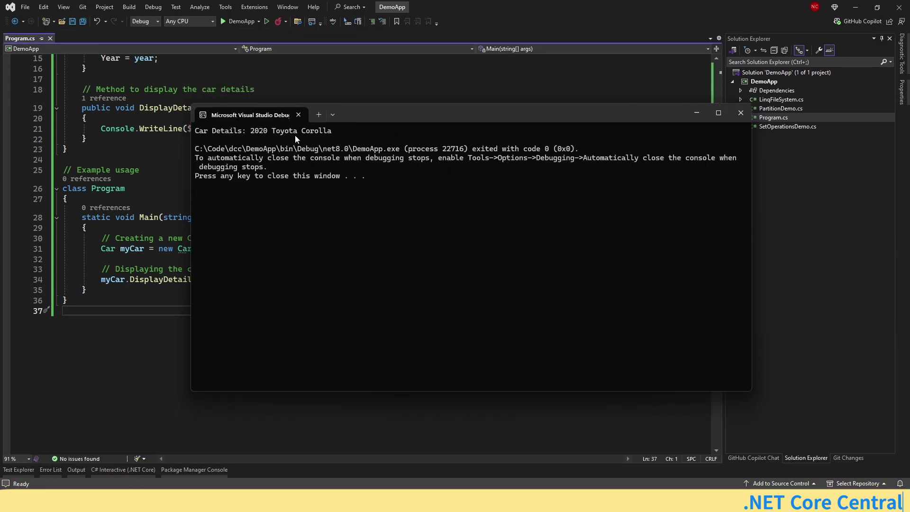
click(349, 74)
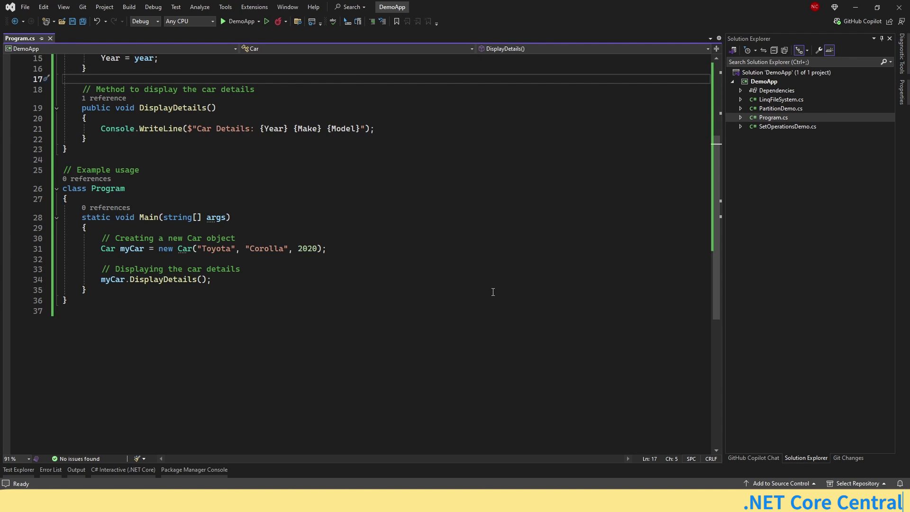
Step: Ask ChatGPT for NUnit tests of Car's DisplayDetails method covering all boundary conditions and exceptions
key(alt+Tab)
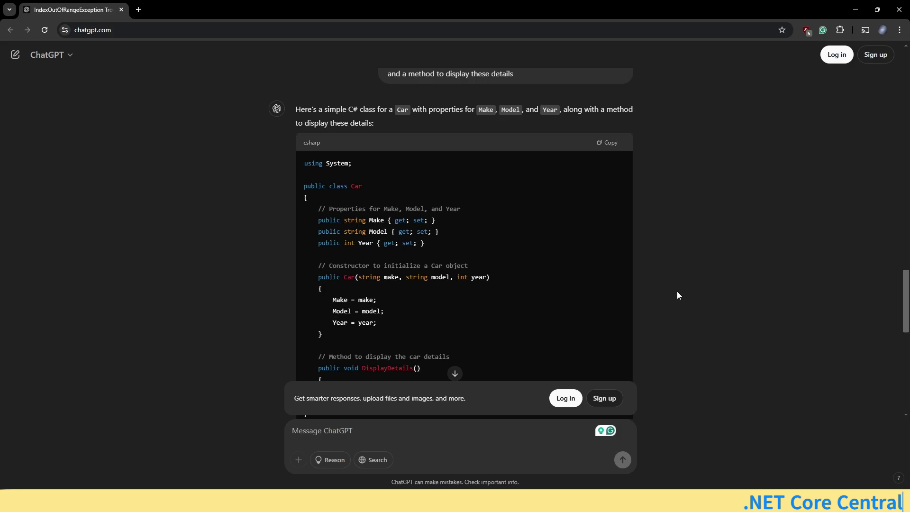
scroll(648, 291, down, 5)
scroll(648, 292, down, 5)
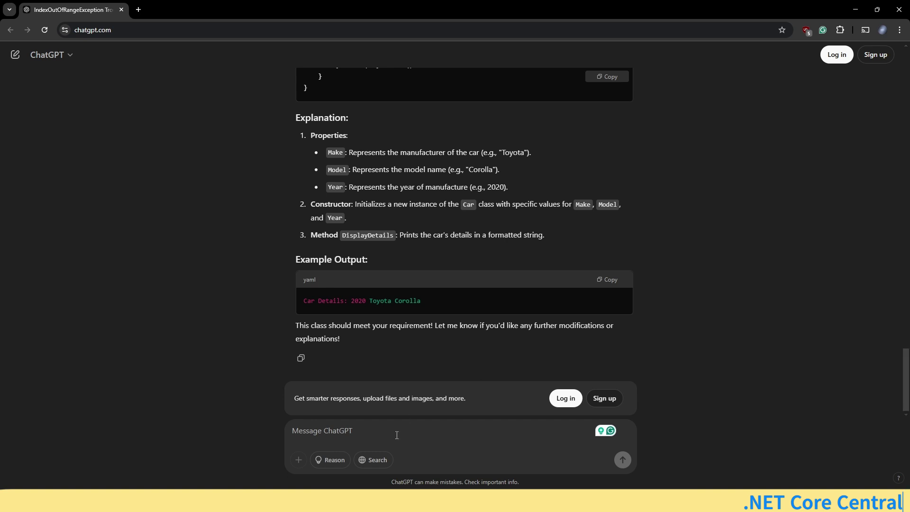
click(381, 439)
text(write a)
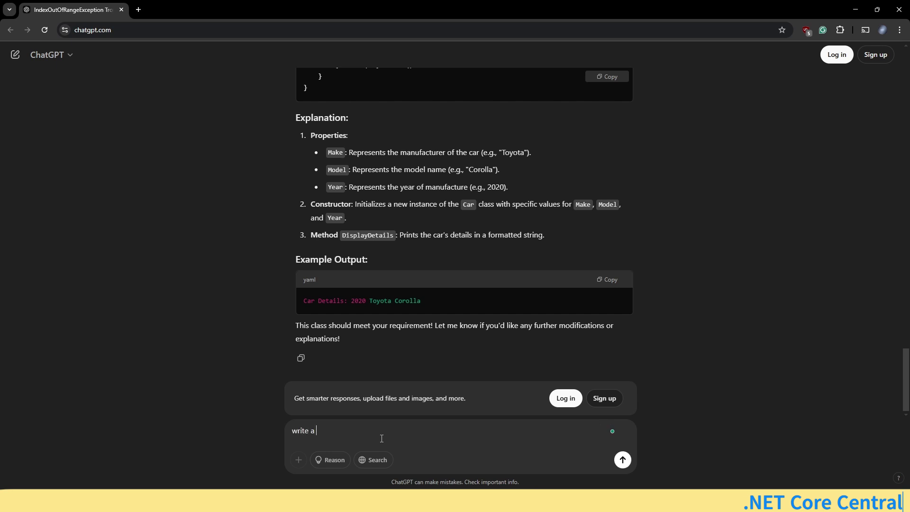
text( NUnit test case for Car class )
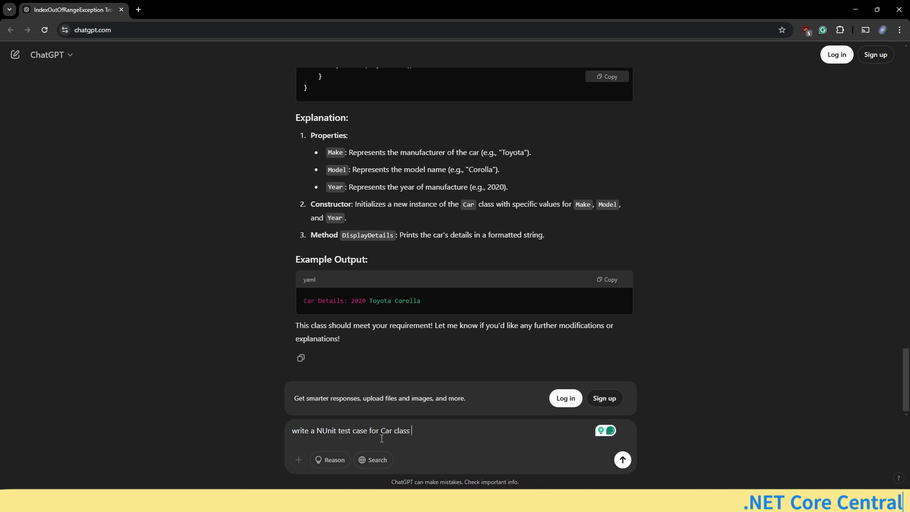
text(Displ)
text(au)
text(yDetails )
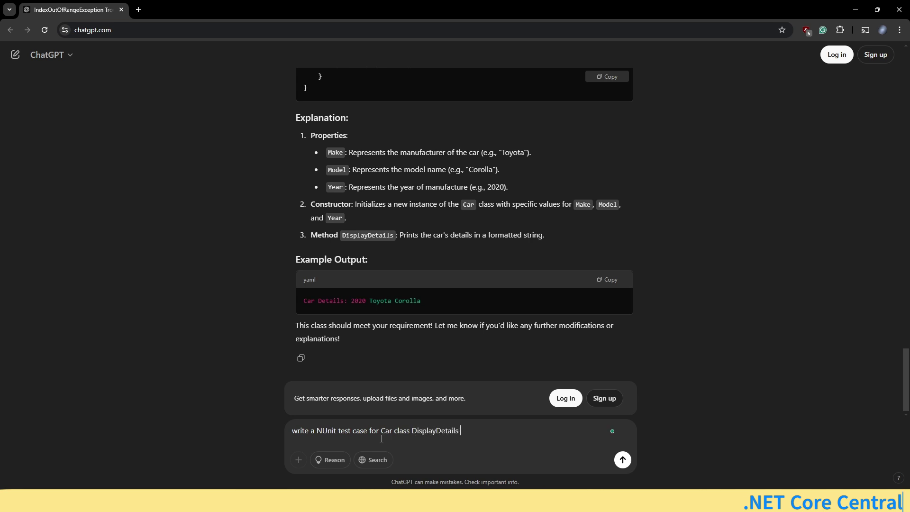
text(method, consider all possible boundary )
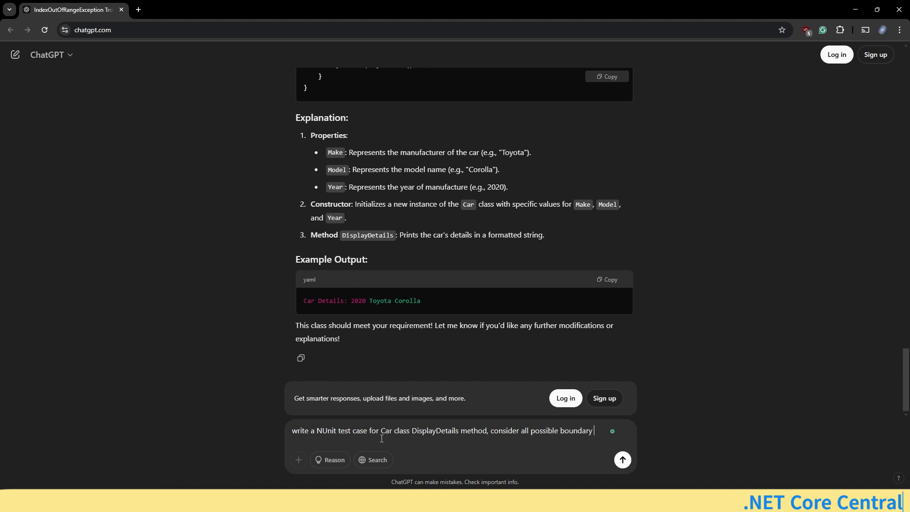
text(conditions)
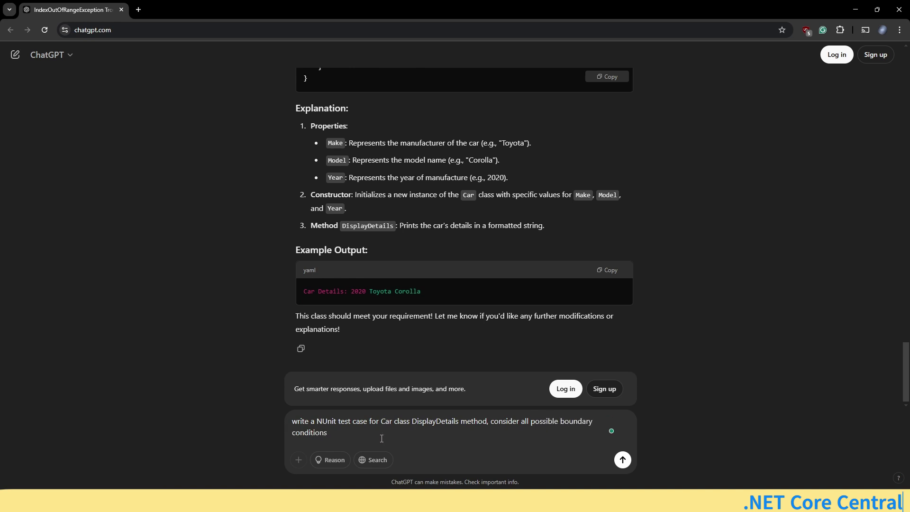
text( and exceptions)
key(Return)
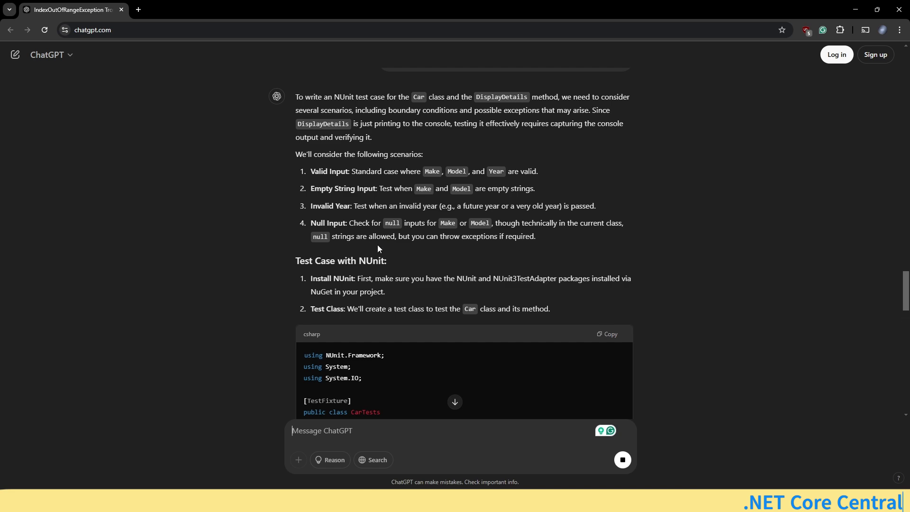
Step: Read through ChatGPT's CarTests reply, including the CaptureConsoleOutput helper and the test explanations
scroll(377, 245, down, 6)
scroll(412, 237, up, 3)
scroll(444, 232, down, 1)
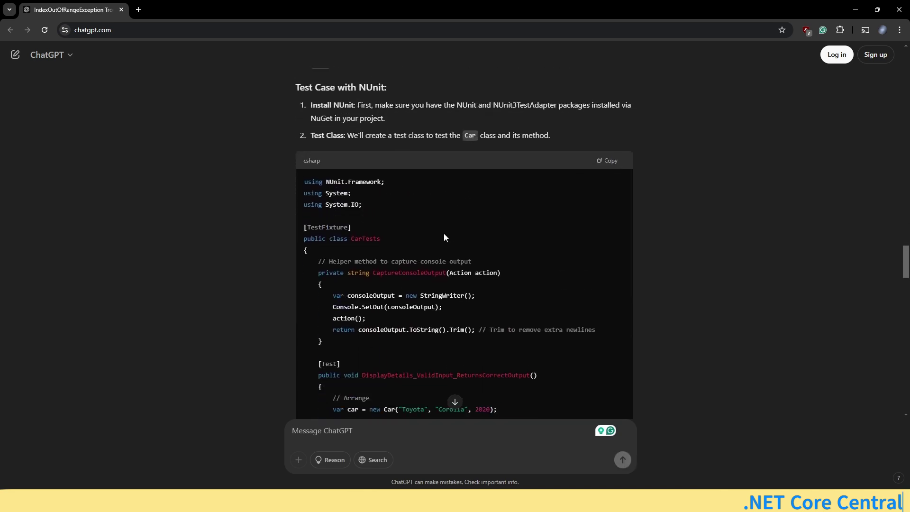
scroll(444, 237, down, 2)
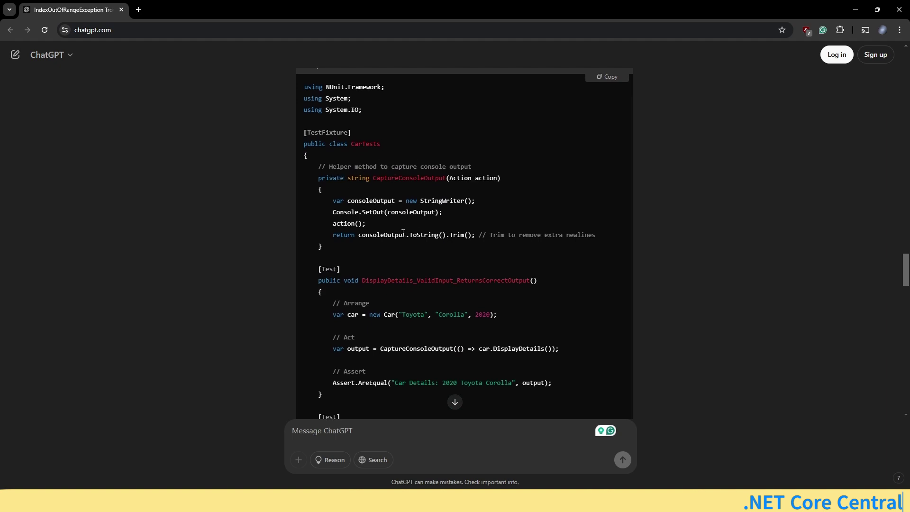
scroll(404, 231, down, 15)
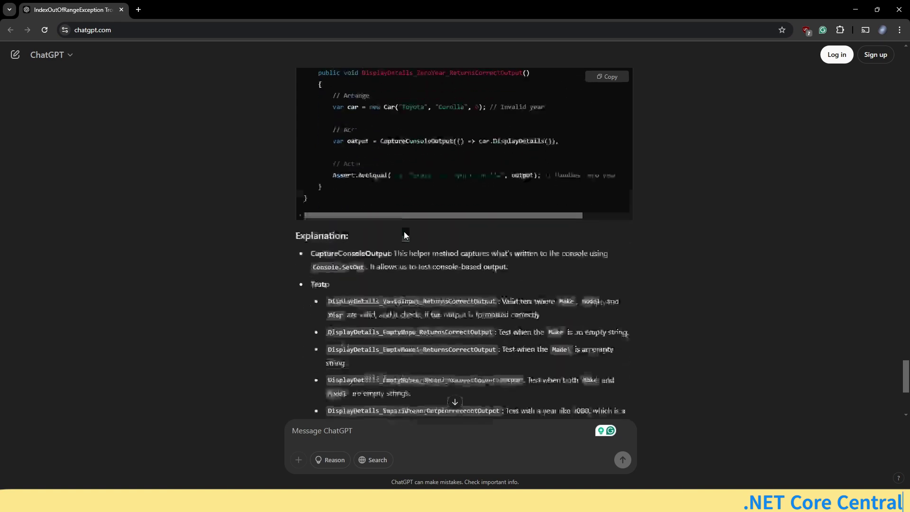
scroll(454, 226, up, 1)
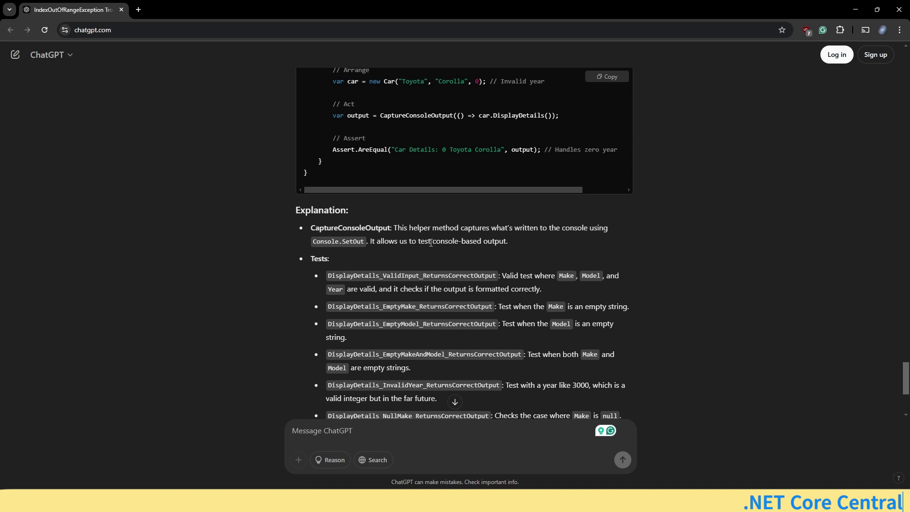
scroll(487, 264, up, 15)
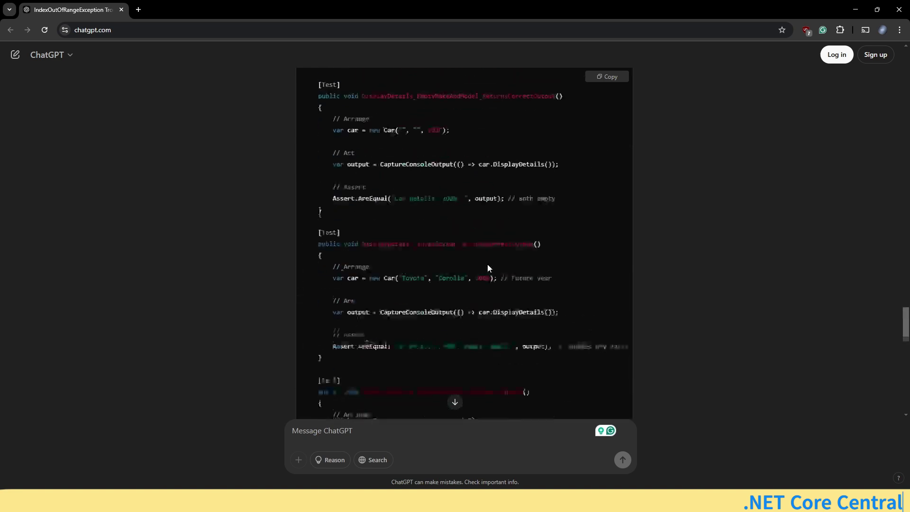
scroll(484, 260, up, 8)
scroll(484, 260, down, 12)
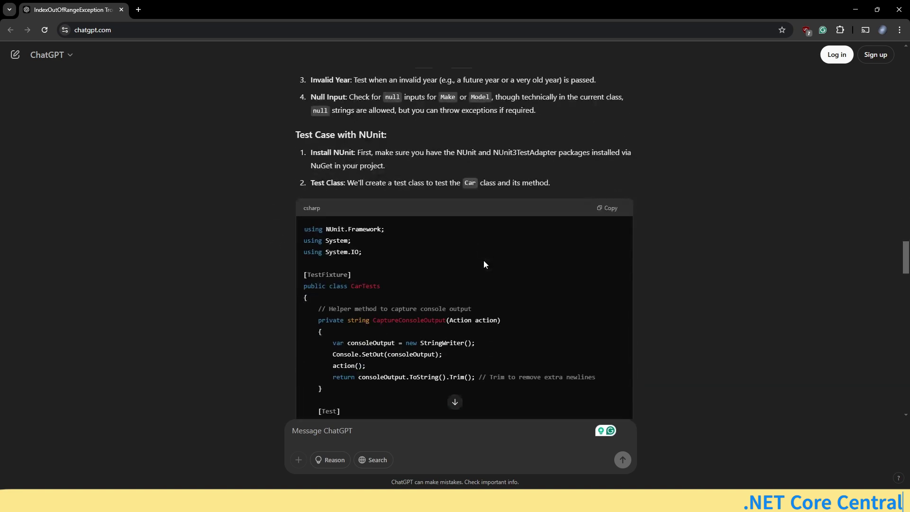
scroll(482, 259, up, 2)
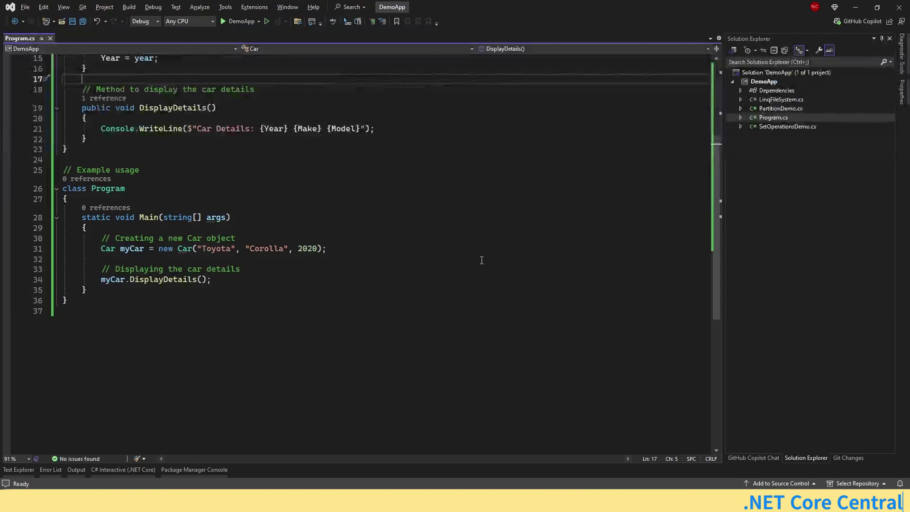
double_click(161, 128)
key(alt+Tab)
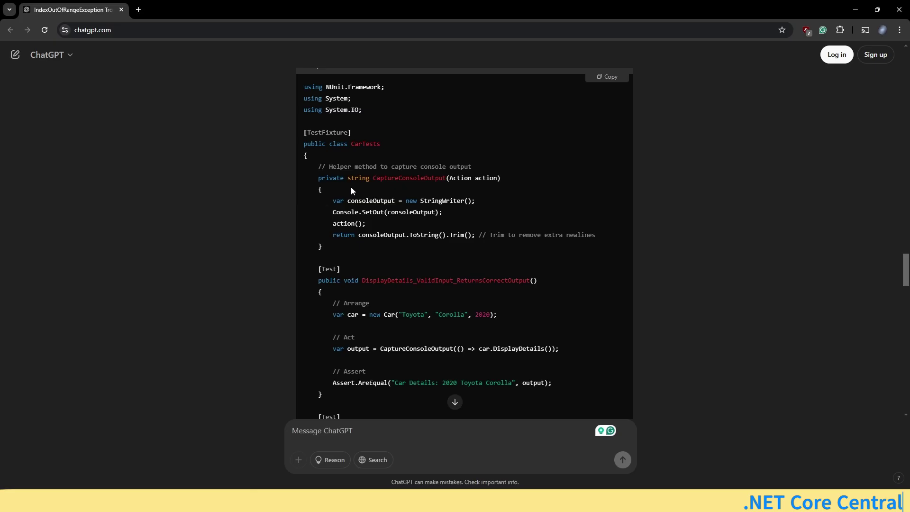
scroll(361, 213, down, 1)
double_click(410, 212)
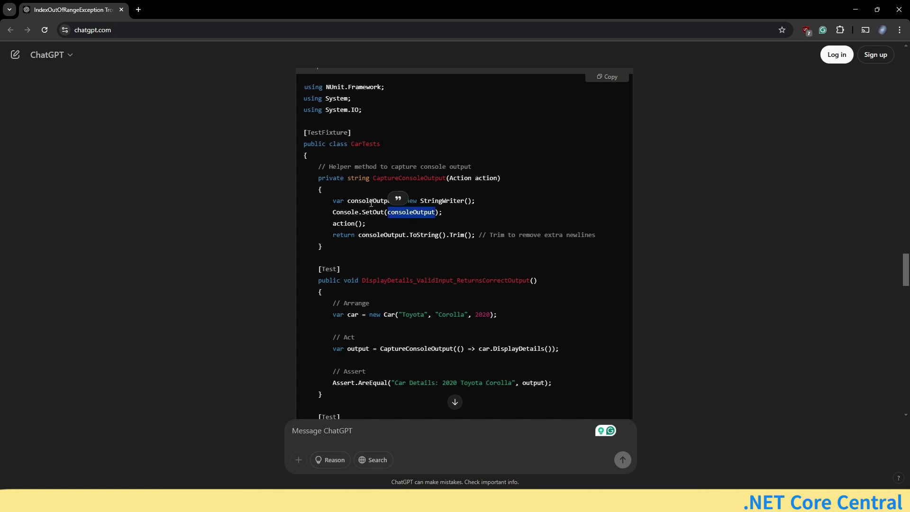
double_click(346, 223)
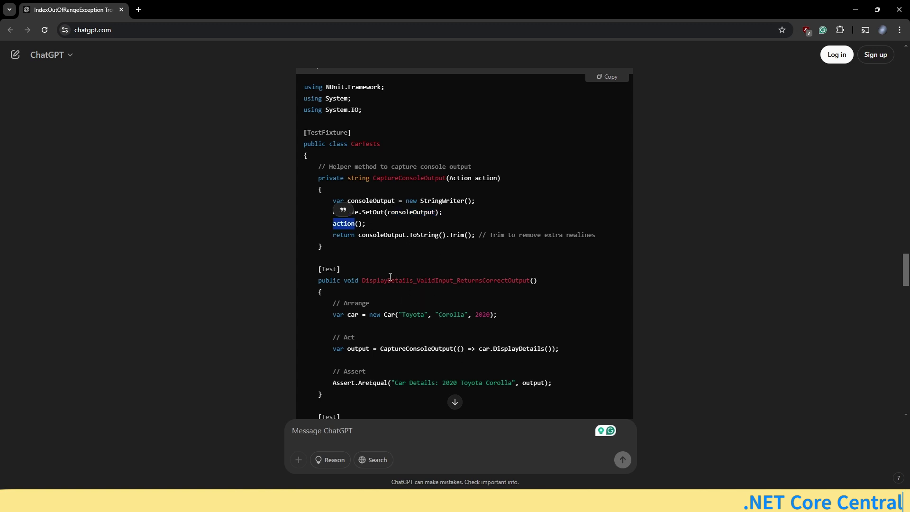
drag(363, 281, 524, 280)
drag(457, 349, 552, 353)
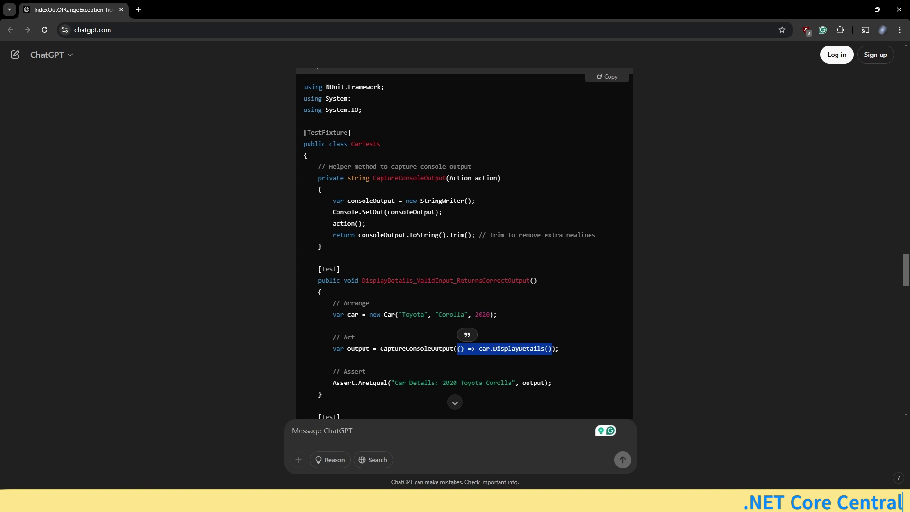
double_click(388, 235)
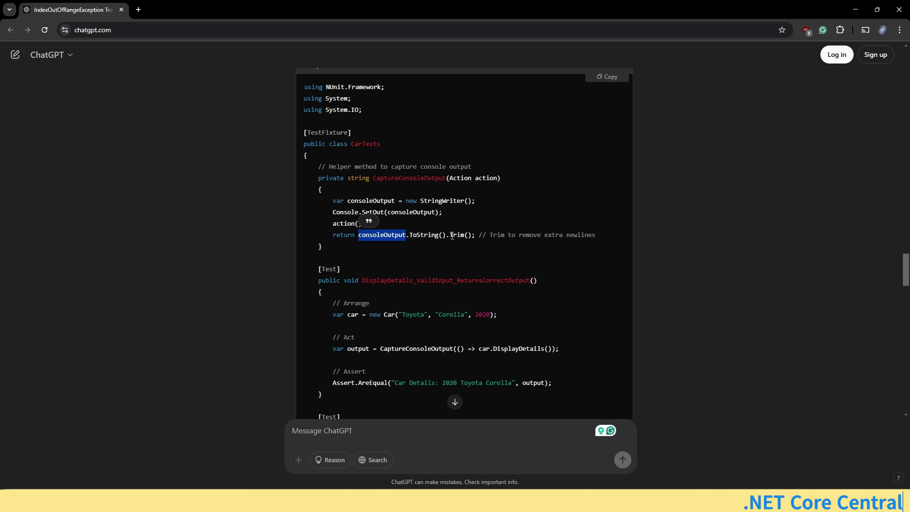
double_click(369, 349)
drag(393, 383, 426, 383)
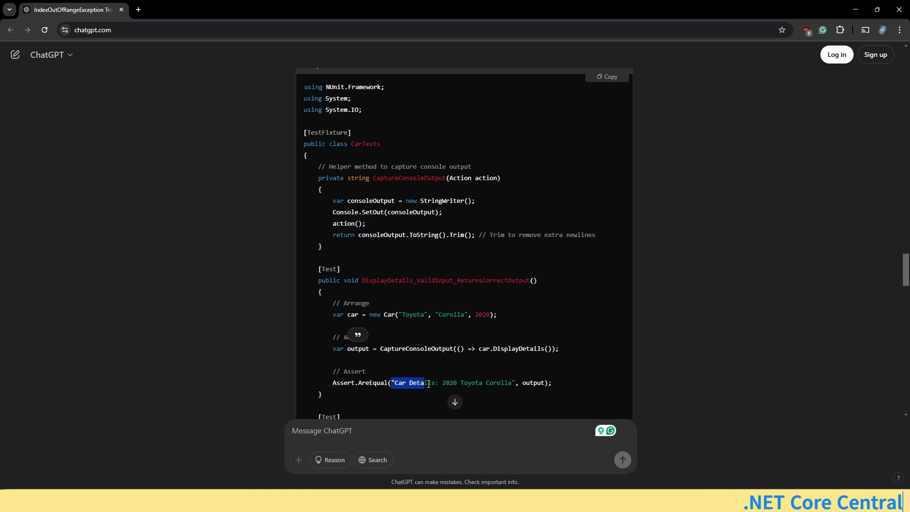
double_click(499, 382)
click(480, 357)
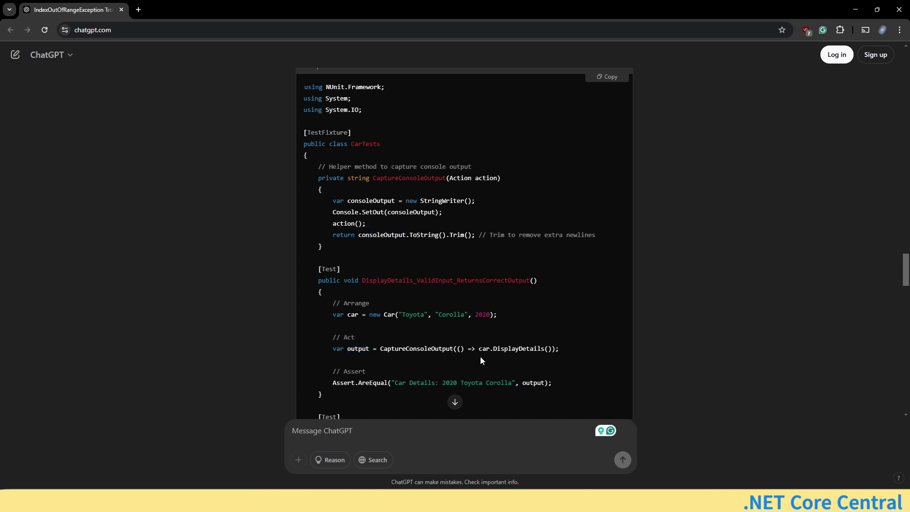
double_click(516, 349)
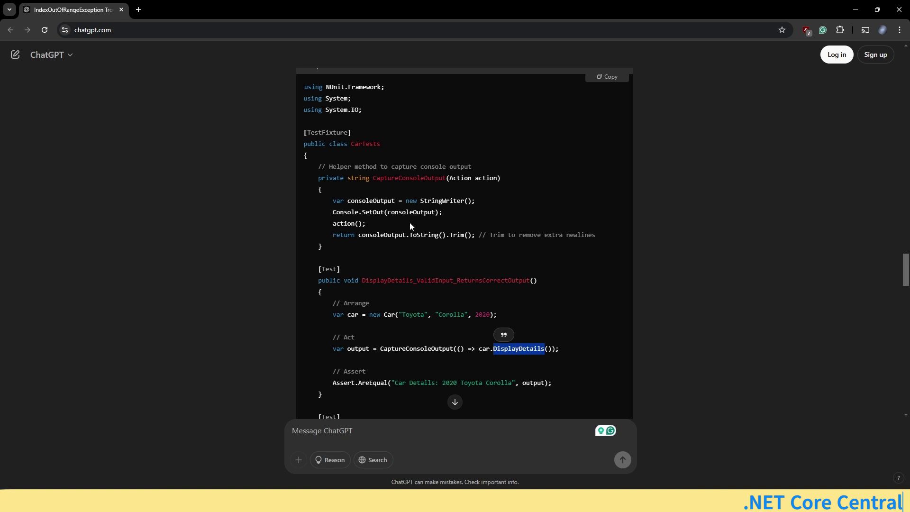
Step: Review the top of the generated CarTests code and its first test cases
click(393, 258)
scroll(394, 258, up, 5)
scroll(394, 255, down, 3)
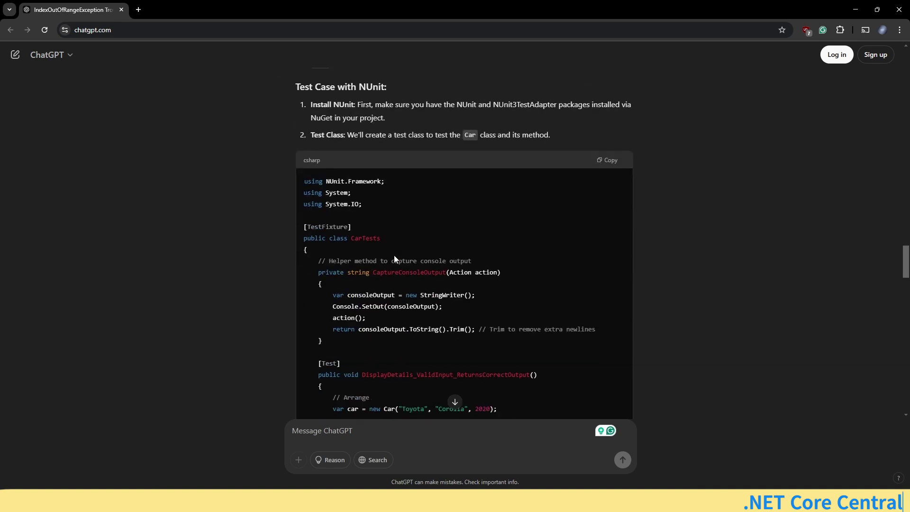
scroll(394, 258, down, 3)
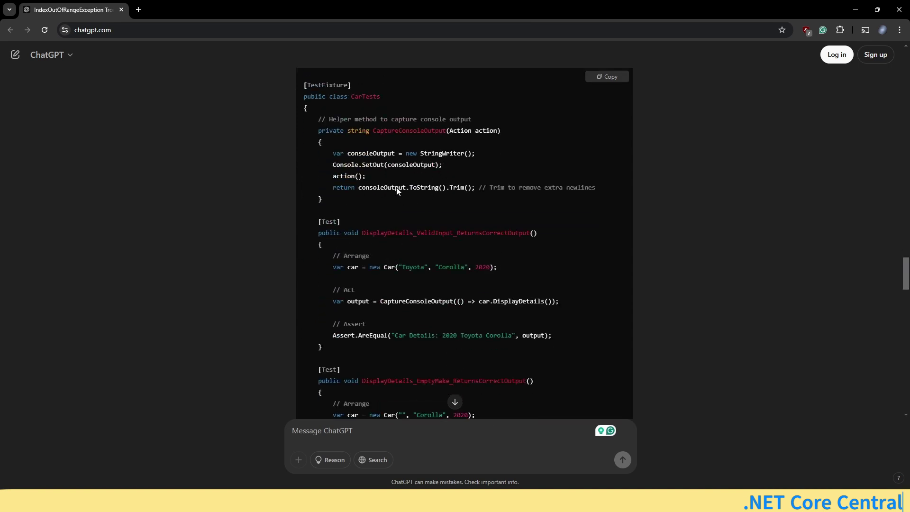
scroll(434, 241, down, 3)
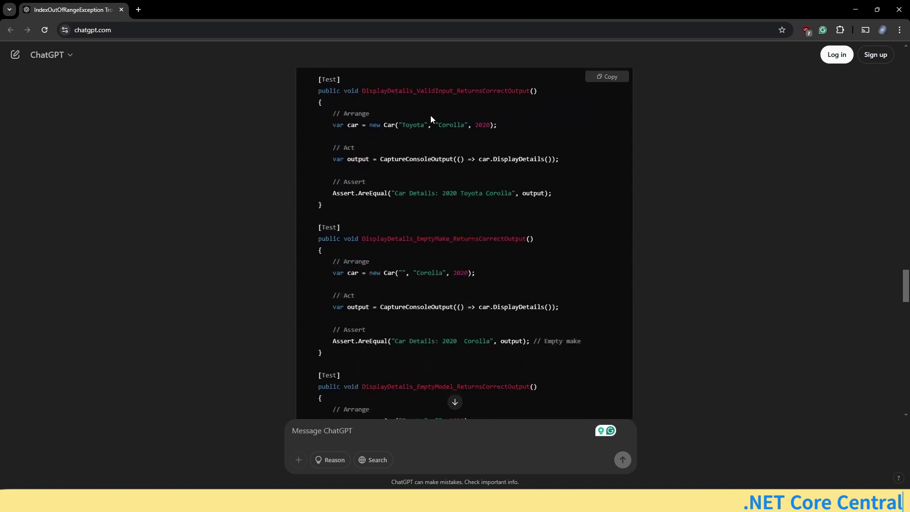
scroll(479, 151, down, 3)
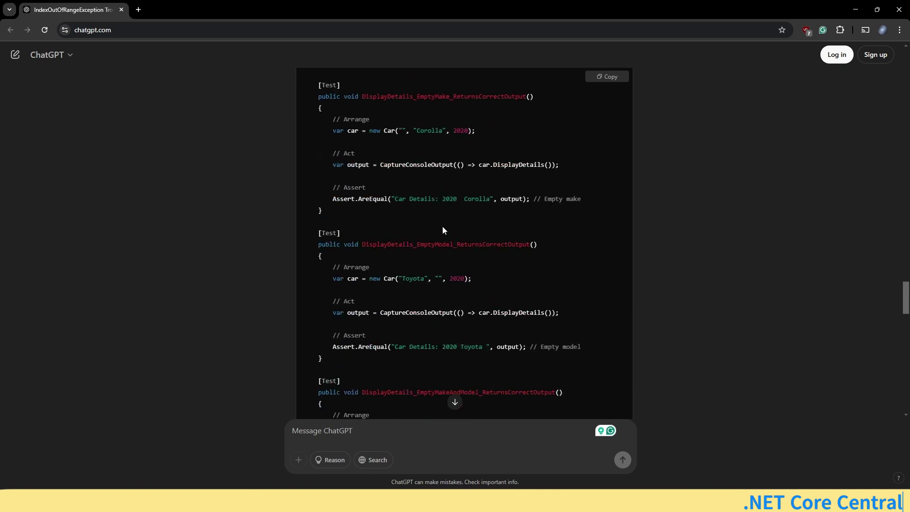
scroll(444, 230, down, 7)
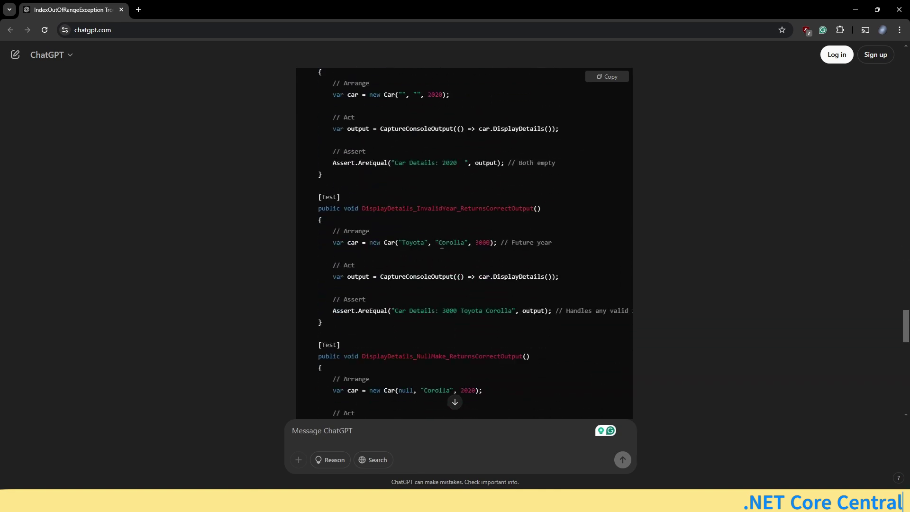
Step: Highlight the future year 3000 in InvalidYear and review the remaining tests and explanations
double_click(487, 243)
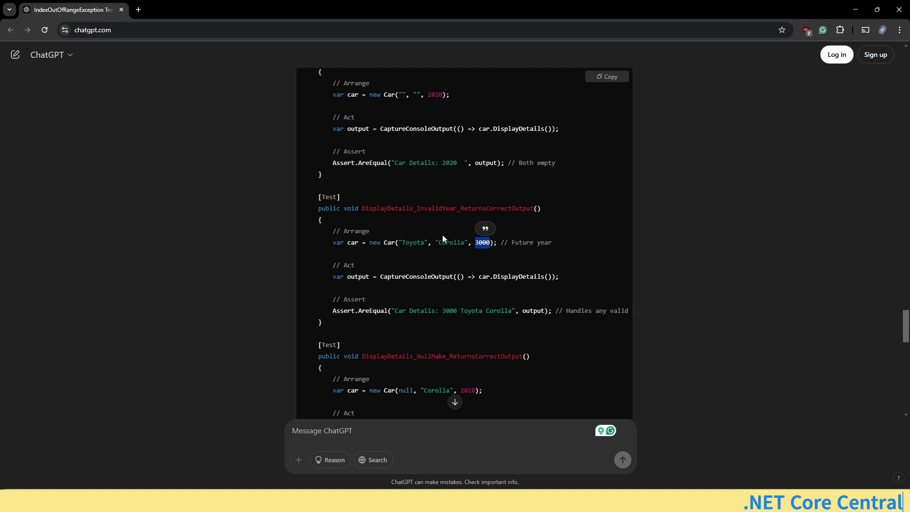
scroll(444, 235, down, 3)
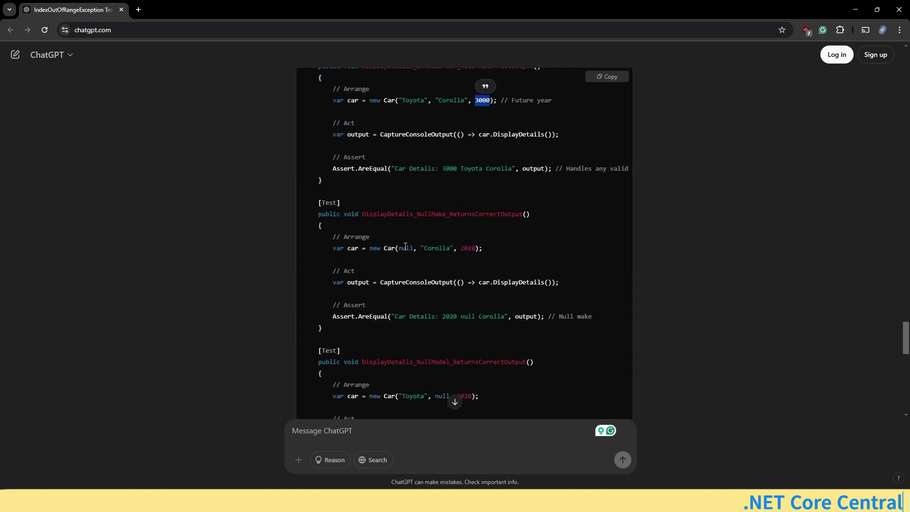
scroll(481, 253, down, 5)
scroll(480, 252, down, 2)
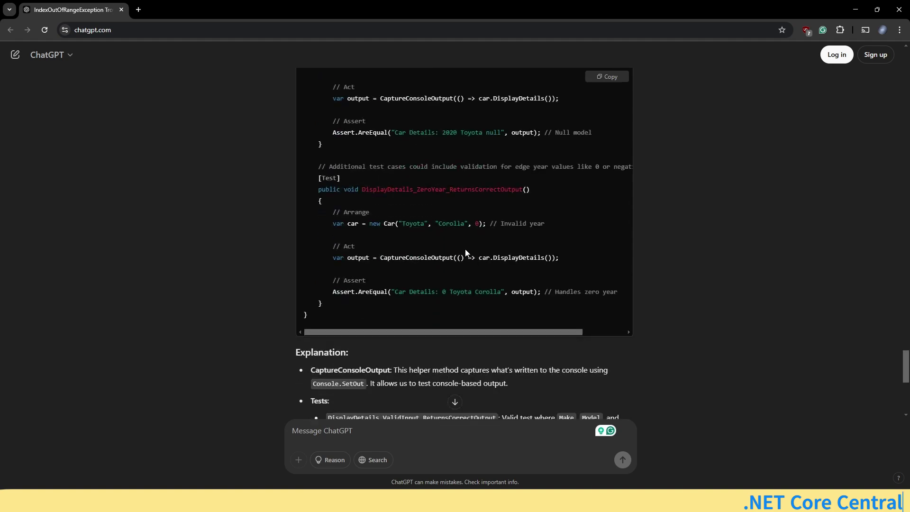
scroll(499, 261, down, 8)
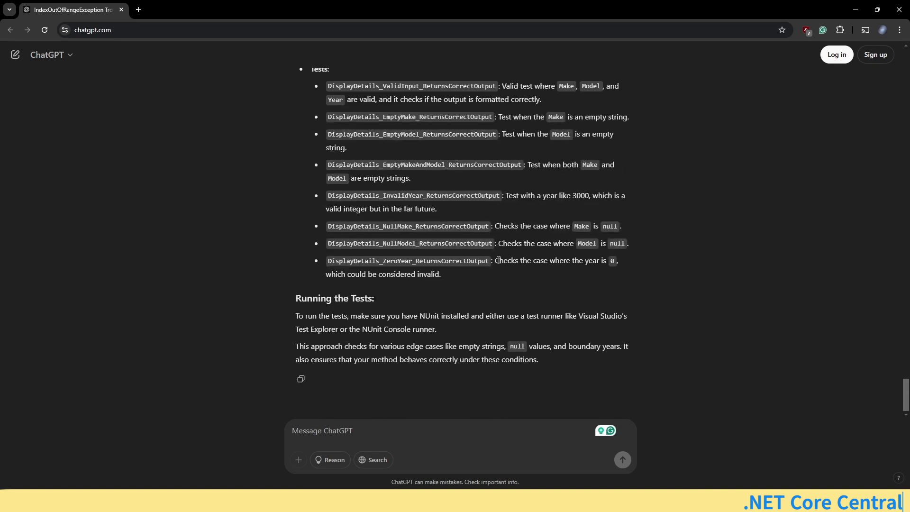
scroll(497, 259, up, 14)
scroll(494, 254, up, 11)
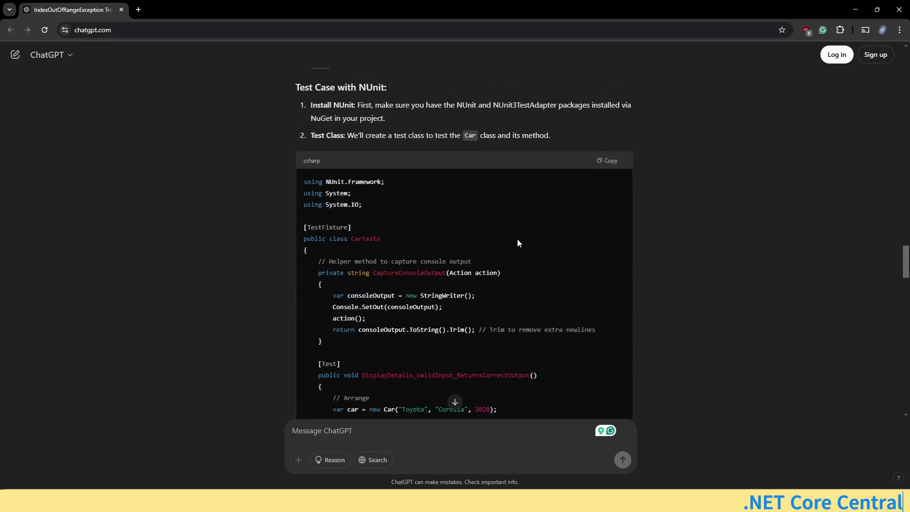
scroll(519, 238, down, 1)
Step: Copy ChatGPT's CarTests code and add a new NUnit Test Project to the DemoApp solution
click(607, 114)
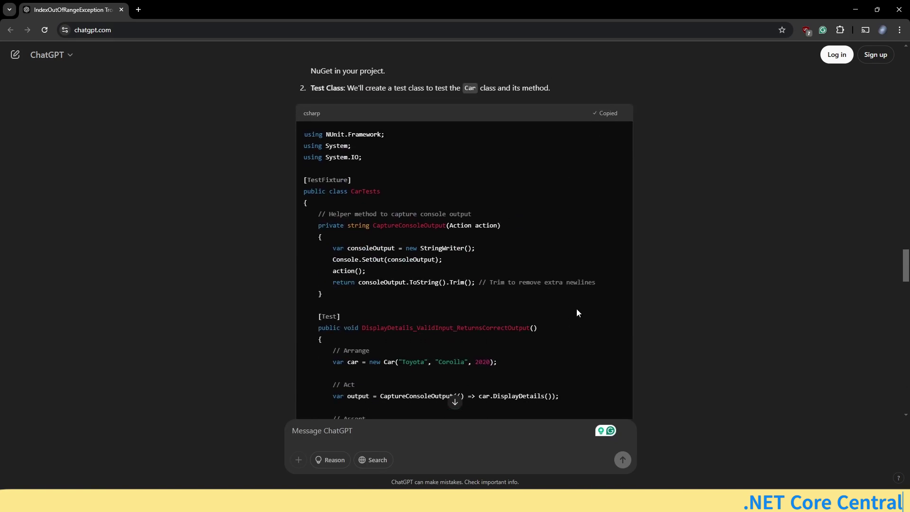
key(alt+Tab)
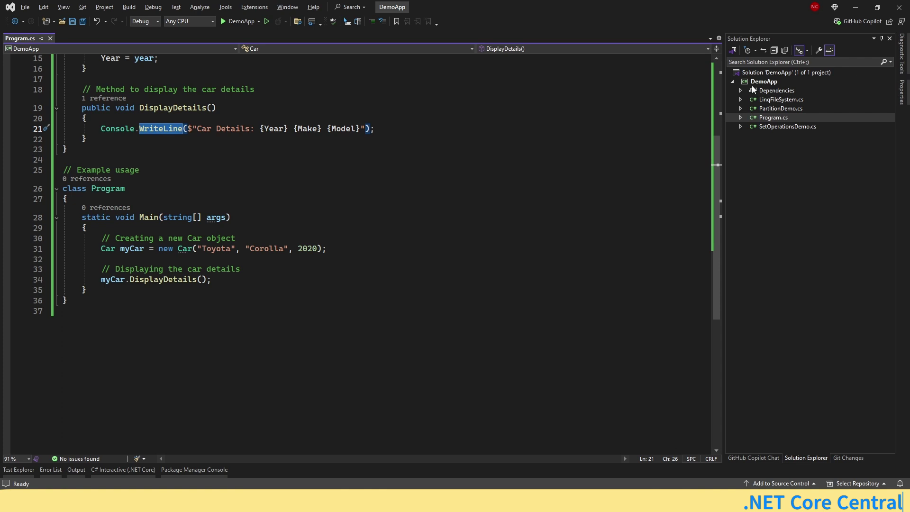
click(758, 71)
right_click(758, 71)
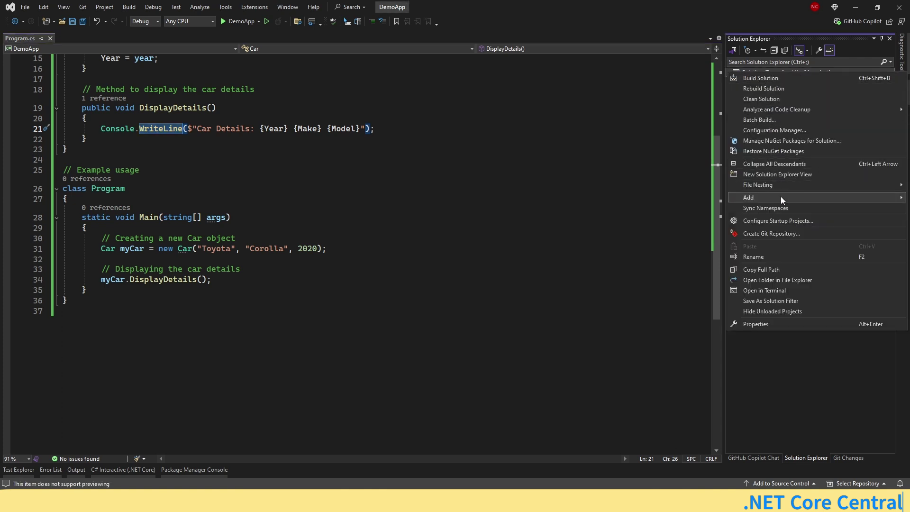
mouse_move(781, 198)
click(642, 198)
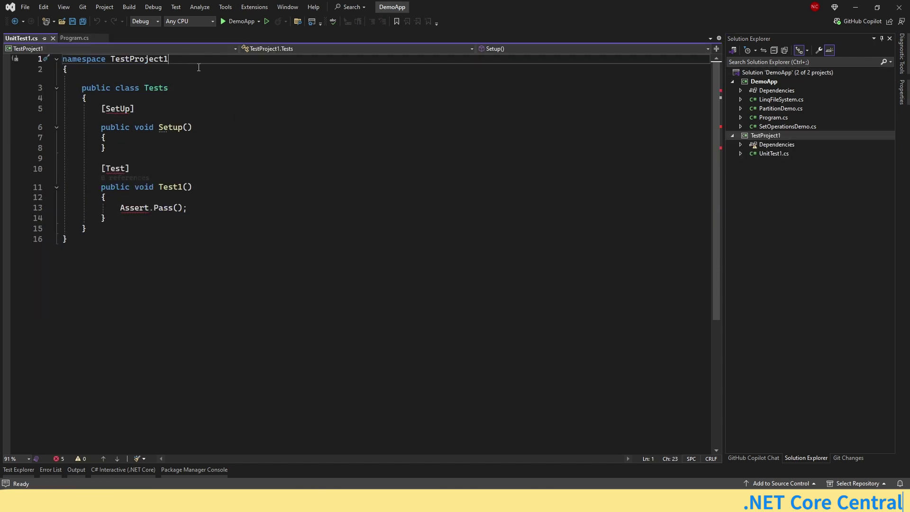
Step: Add ';' to the namespace and replace the UnitTest1.cs template class with the copied CarTests code
text(;)
key(Down)
key(Down)
key(Down)
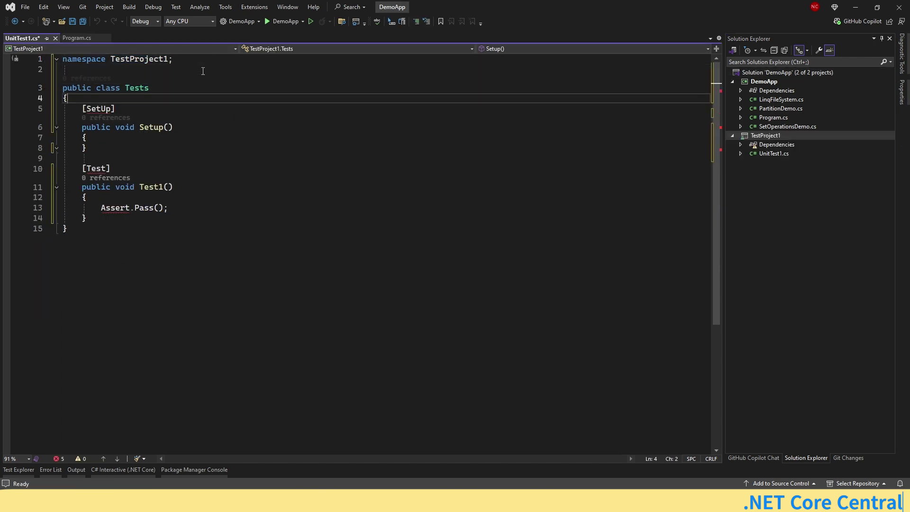
key(Up)
key(ctrl+shift+End)
key(ctrl+v)
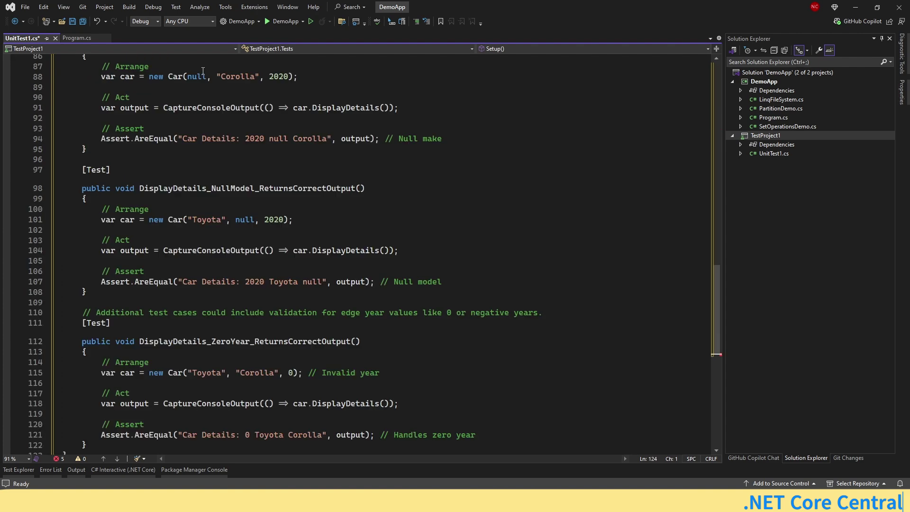
Step: Add a DemoApp project reference to TestProject1 and confirm the CarTests code shows 0 errors
scroll(391, 285, up, 7)
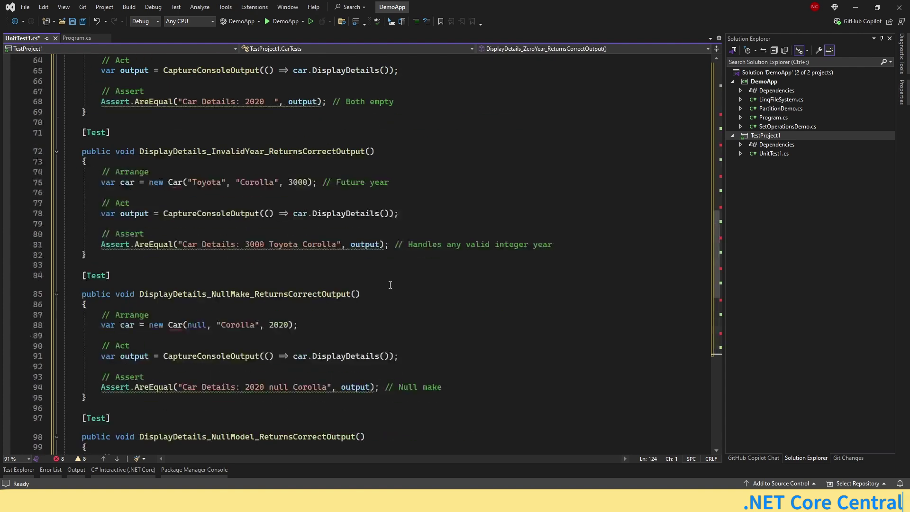
scroll(390, 285, up, 20)
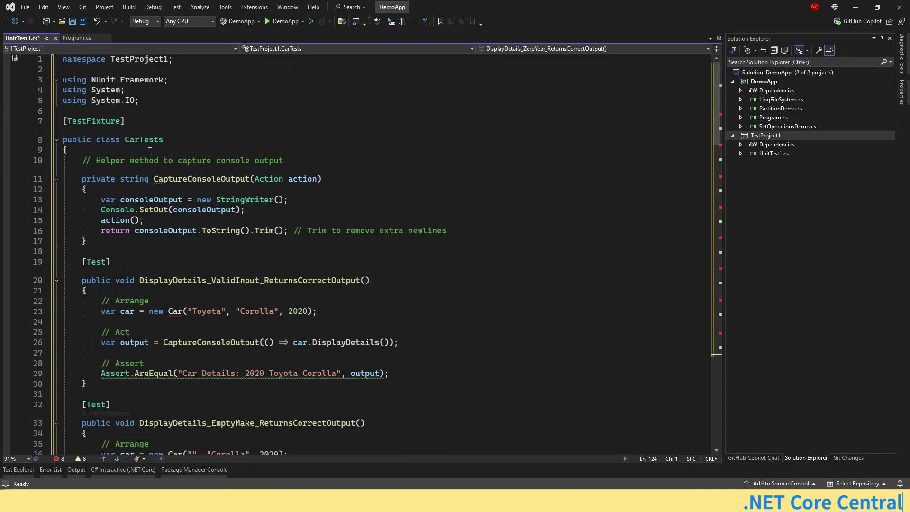
click(772, 146)
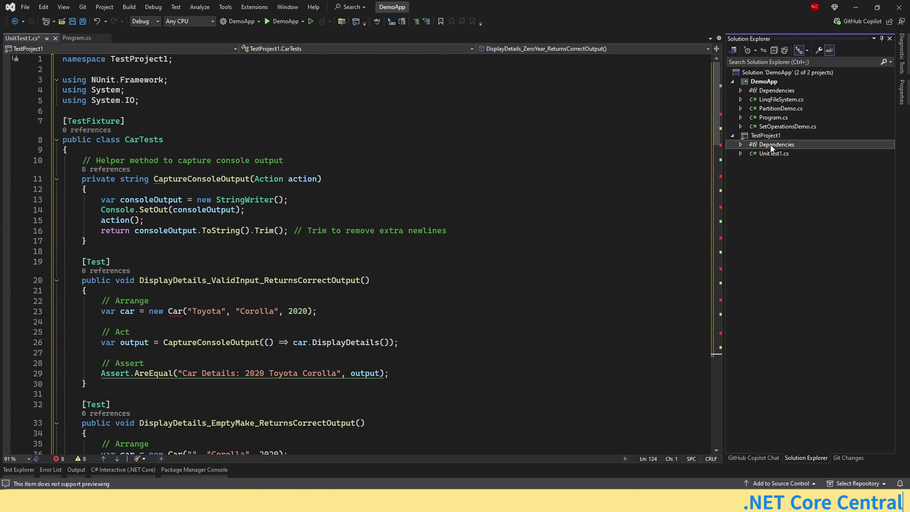
right_click(771, 149)
click(784, 152)
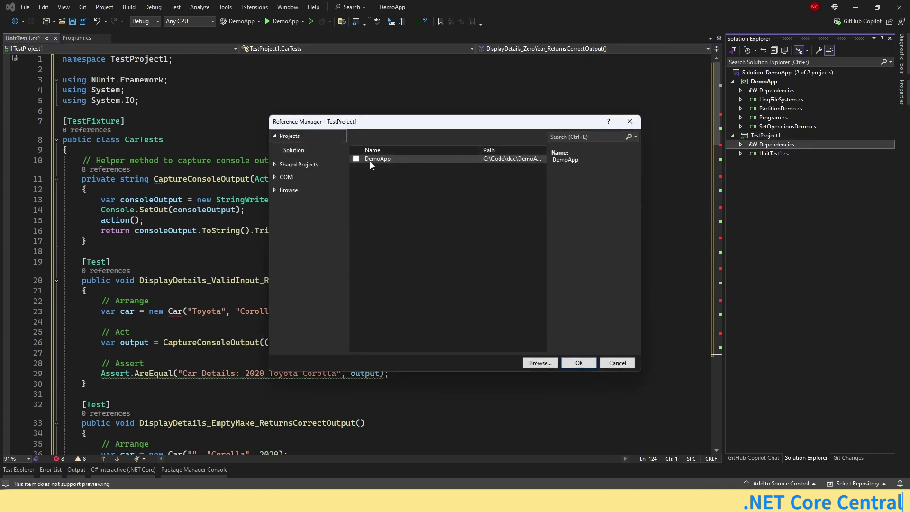
click(356, 159)
click(587, 363)
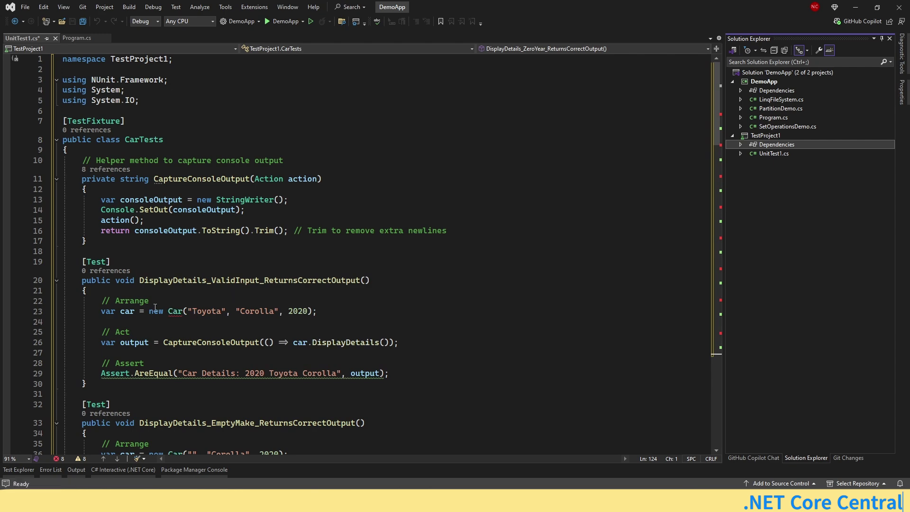
click(173, 304)
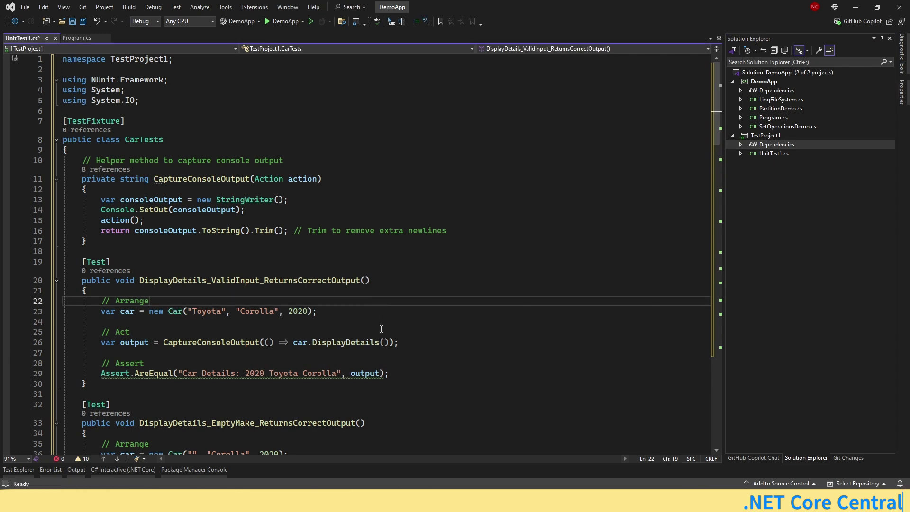
scroll(381, 329, down, 12)
scroll(382, 329, down, 20)
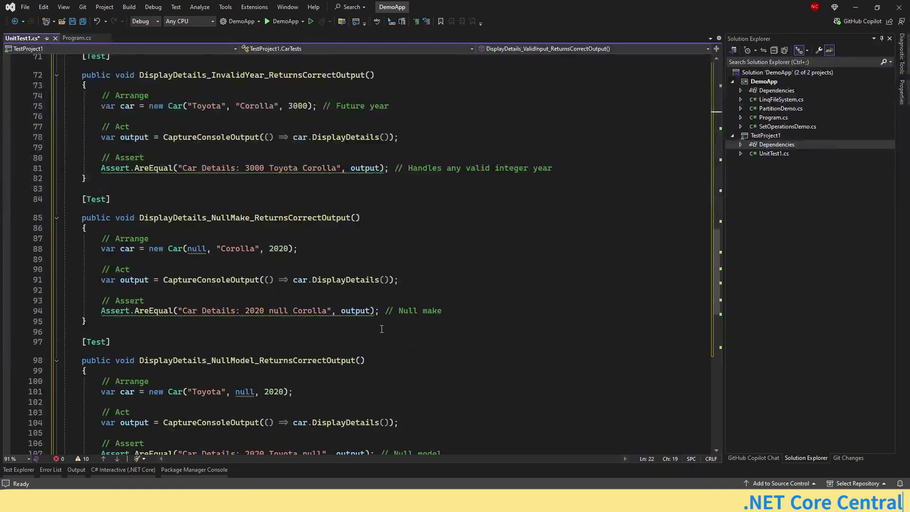
scroll(381, 330, up, 20)
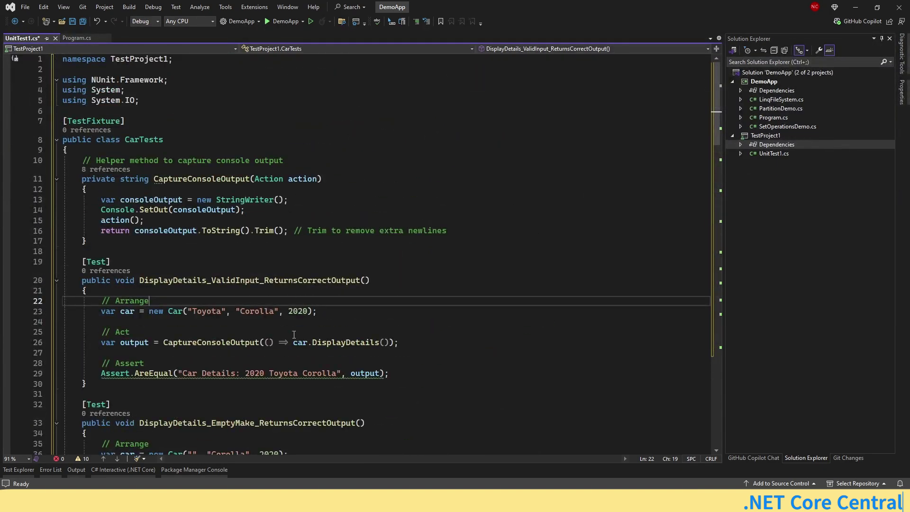
Step: Run all tests and expand TestProject1 to CarTests (8): 4 passed, 4 failed
click(19, 470)
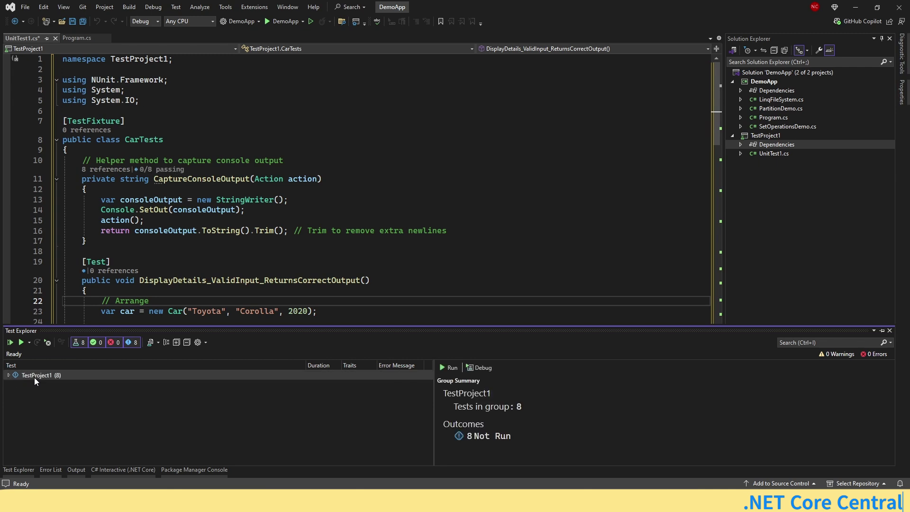
click(10, 342)
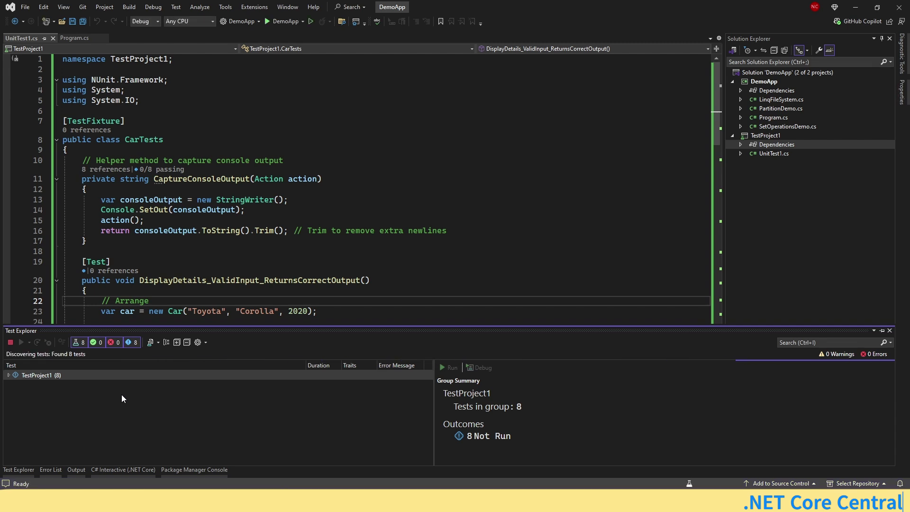
click(9, 377)
click(13, 385)
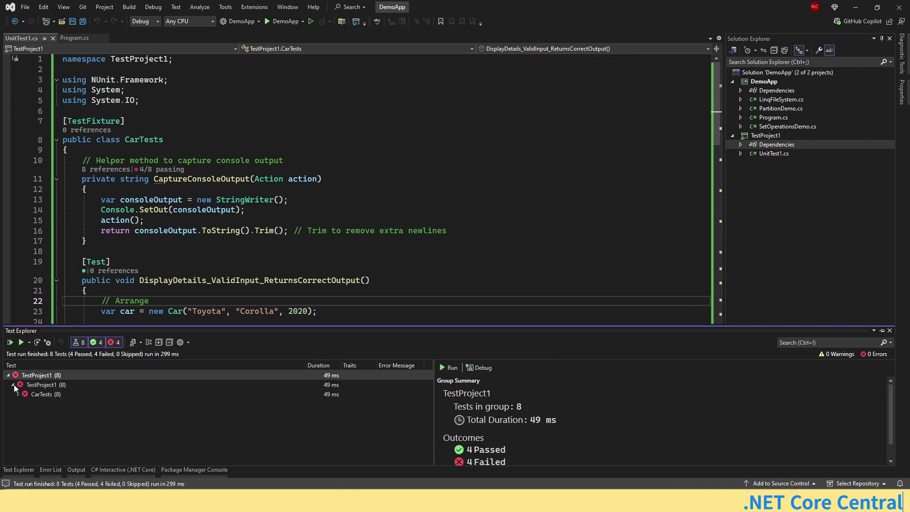
click(18, 394)
Step: Open the failing EmptyMakeAndModel test and inspect its expected string on line 55
scroll(151, 412, down, 1)
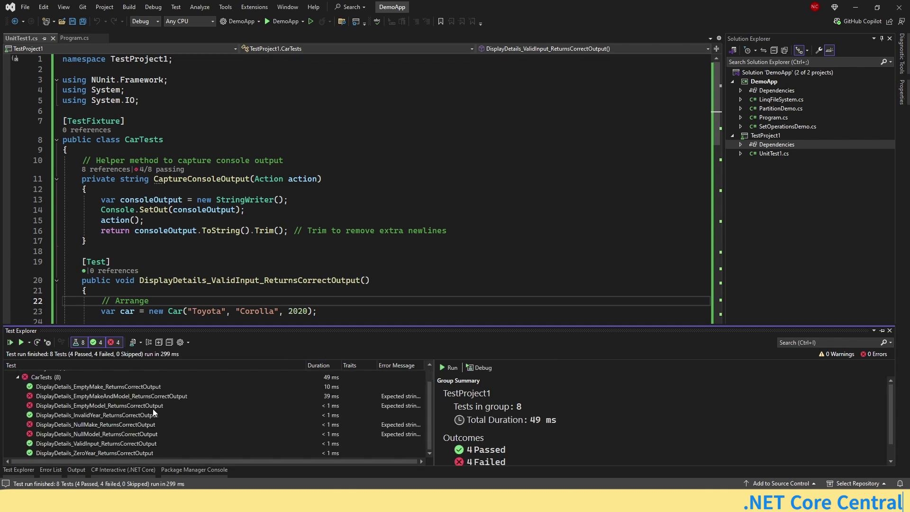
click(448, 230)
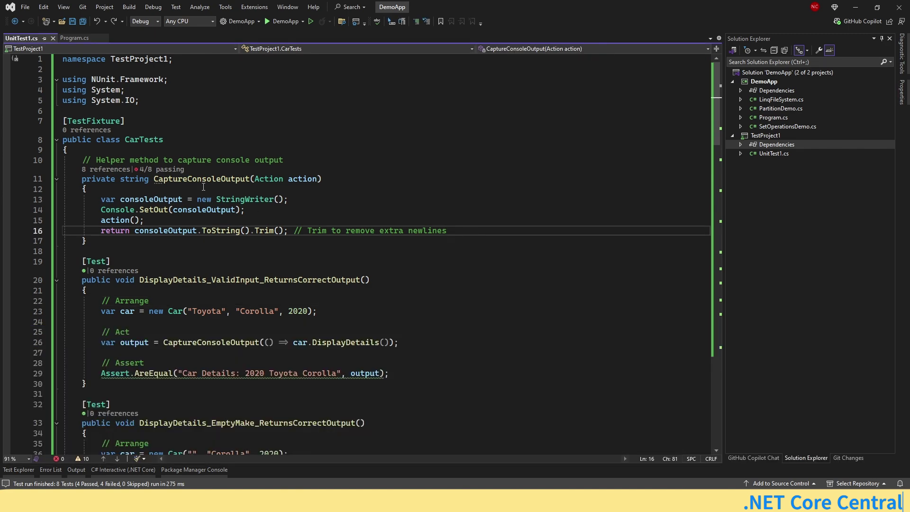
scroll(311, 259, down, 4)
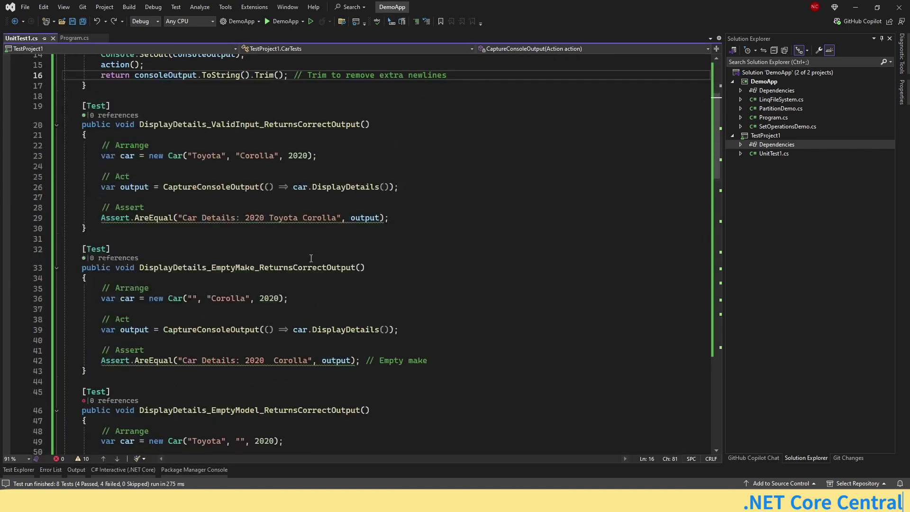
click(19, 469)
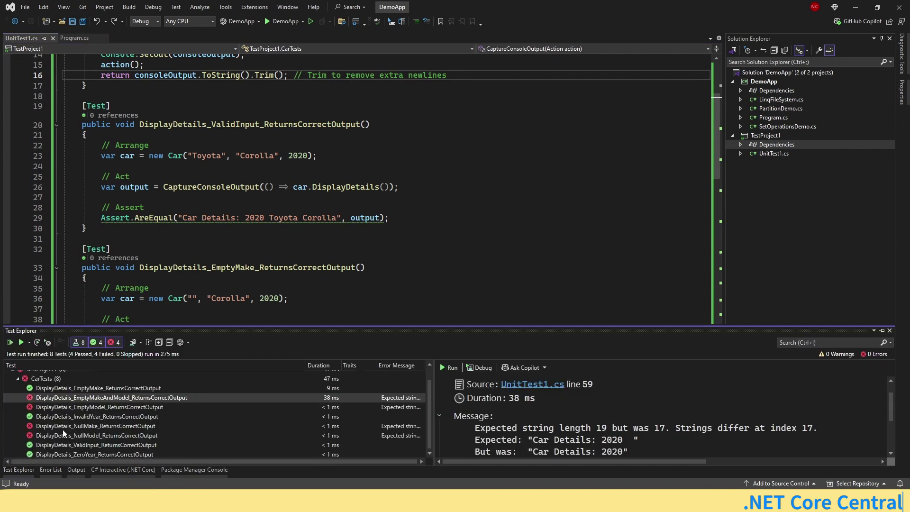
double_click(77, 400)
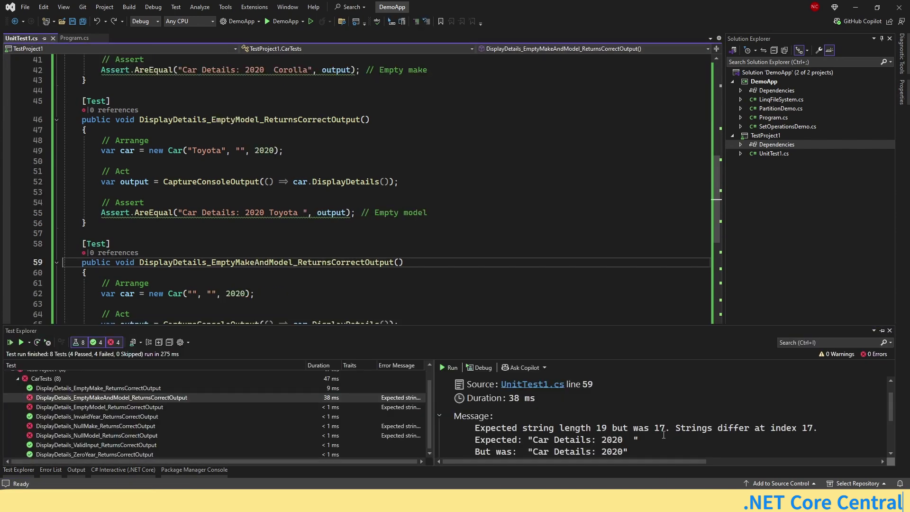
scroll(664, 435, down, 1)
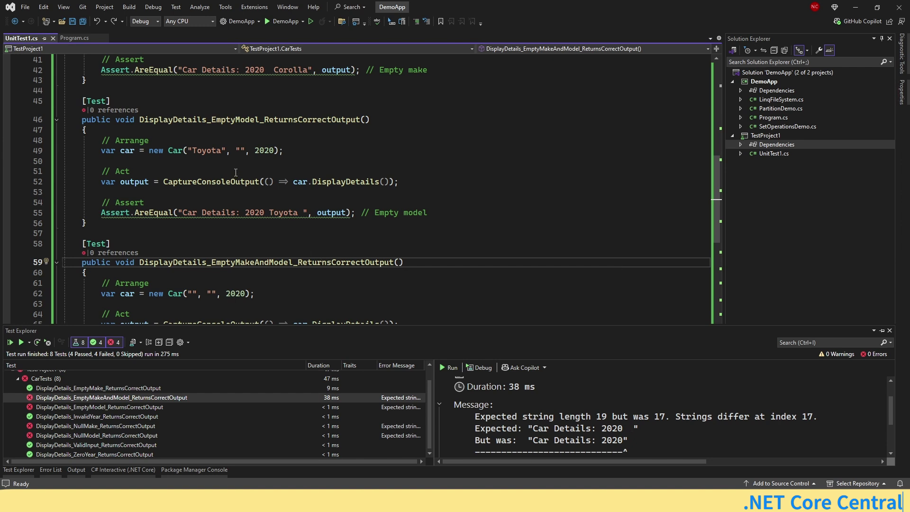
mouse_move(334, 208)
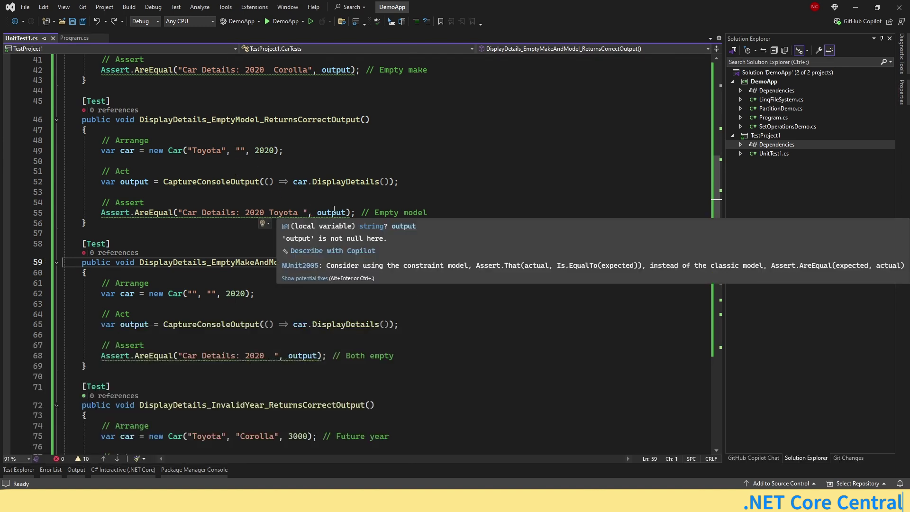
click(299, 213)
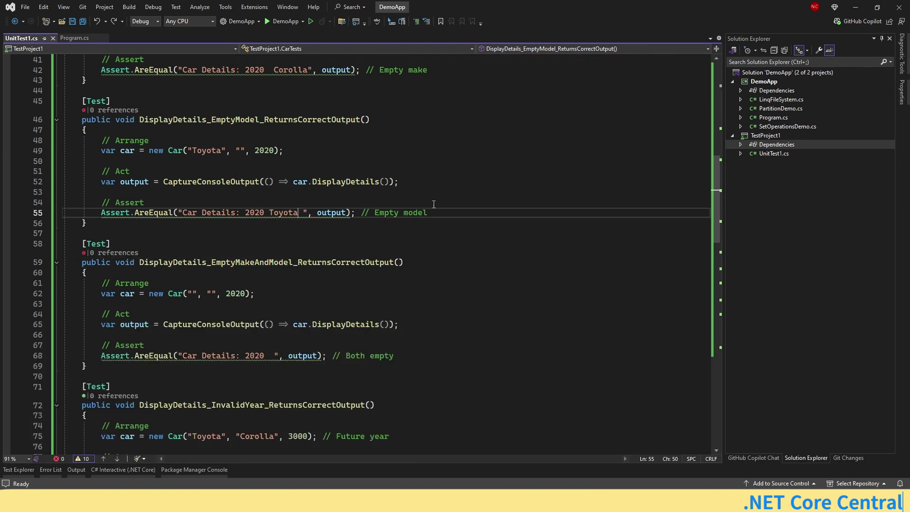
click(346, 213)
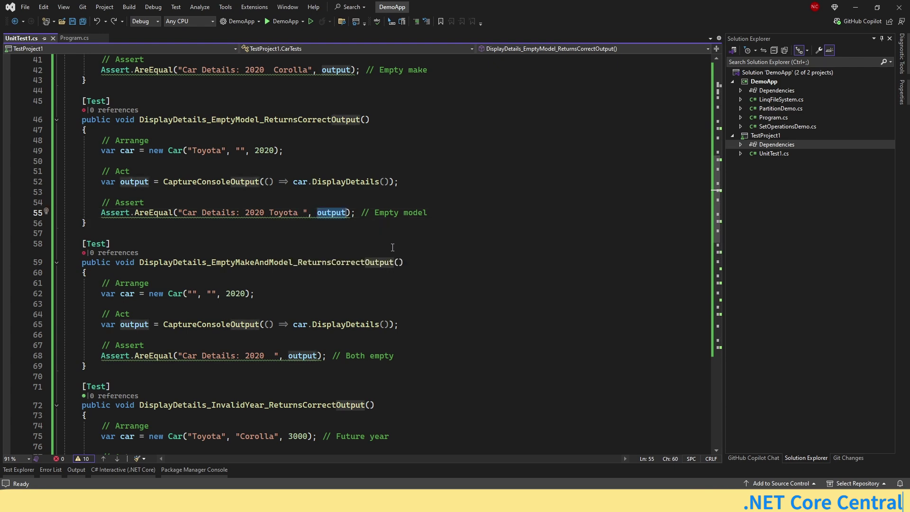
scroll(386, 246, up, 13)
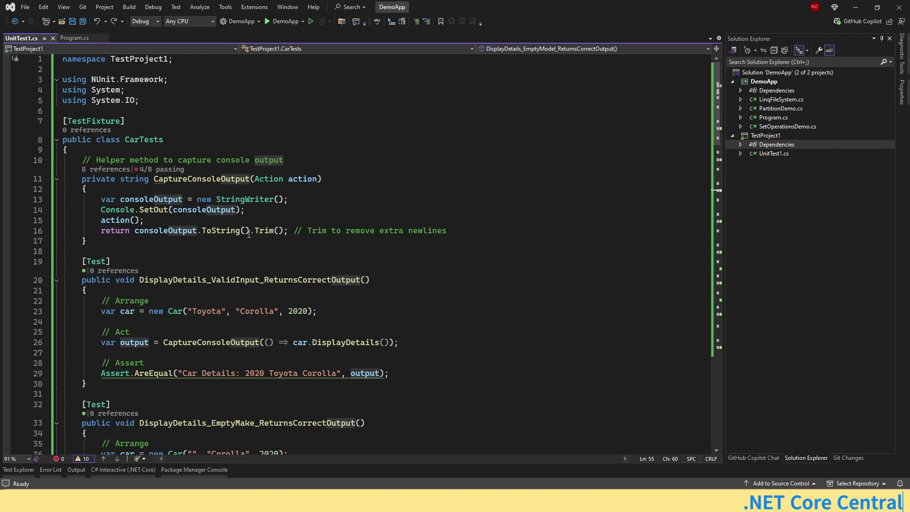
Step: Open Program.cs to check the Car DisplayDetails output format
scroll(295, 261, down, 8)
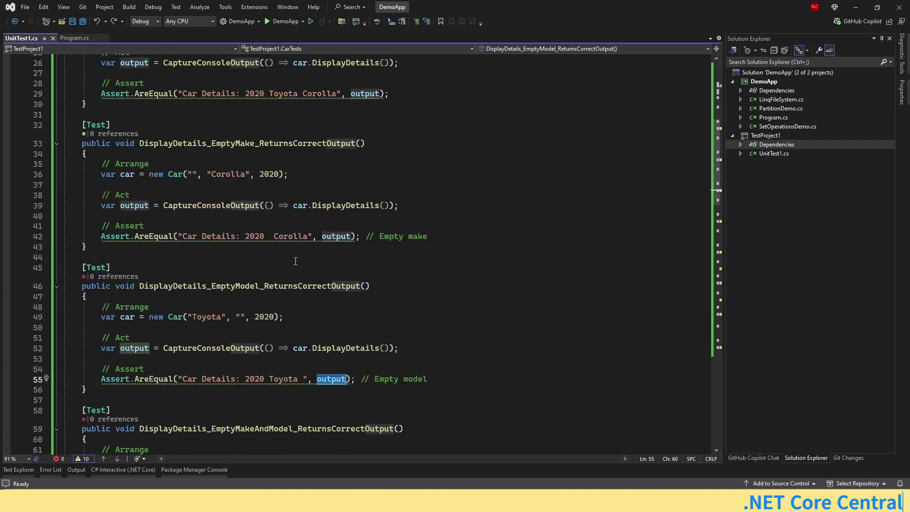
scroll(296, 261, down, 1)
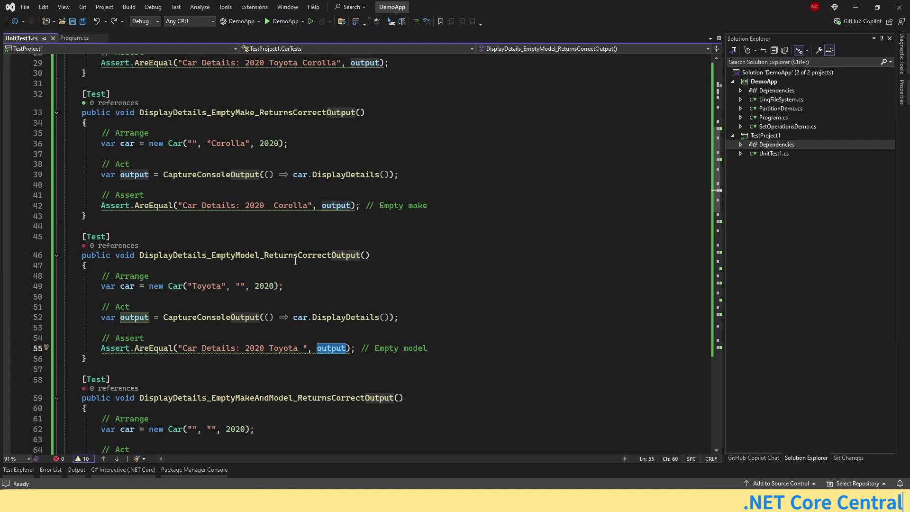
scroll(295, 261, up, 9)
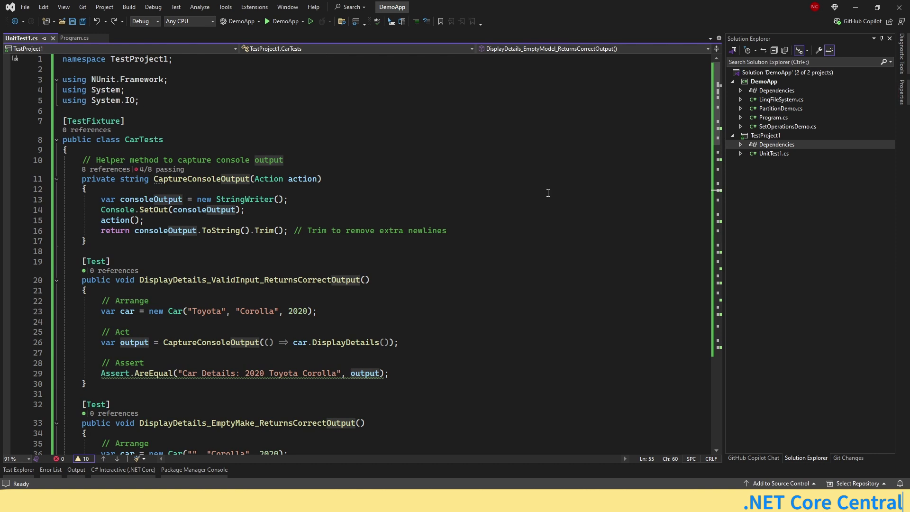
double_click(771, 118)
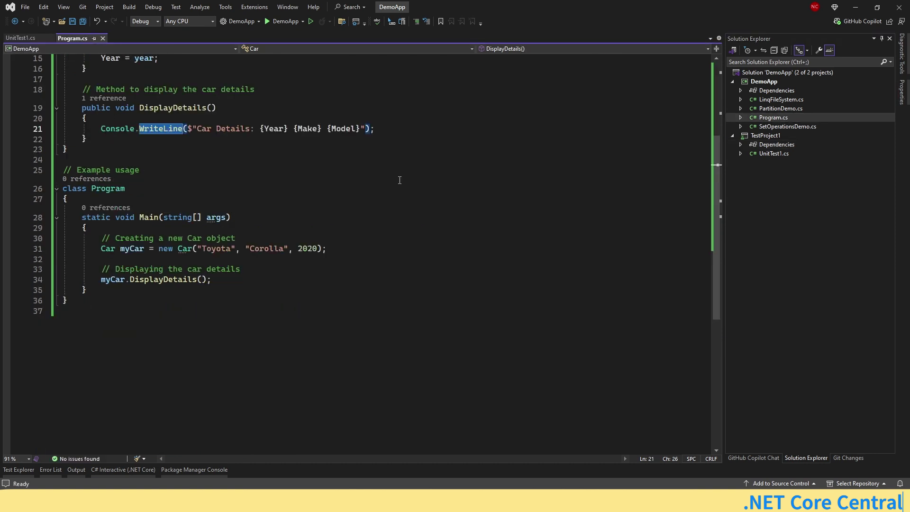
mouse_move(161, 130)
mouse_move(205, 129)
Step: Remove the trailing space after Toyota in line 55's expected string, save, and rerun the tests
click(754, 154)
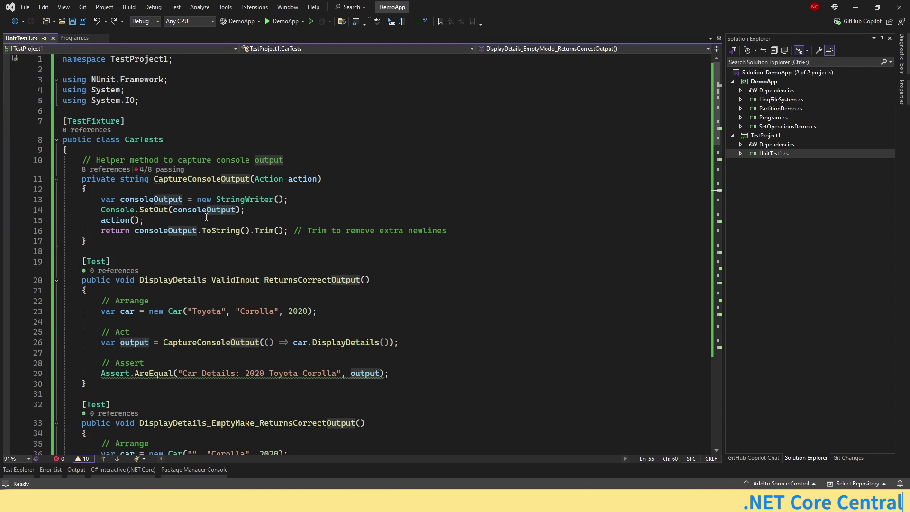
scroll(272, 226, down, 4)
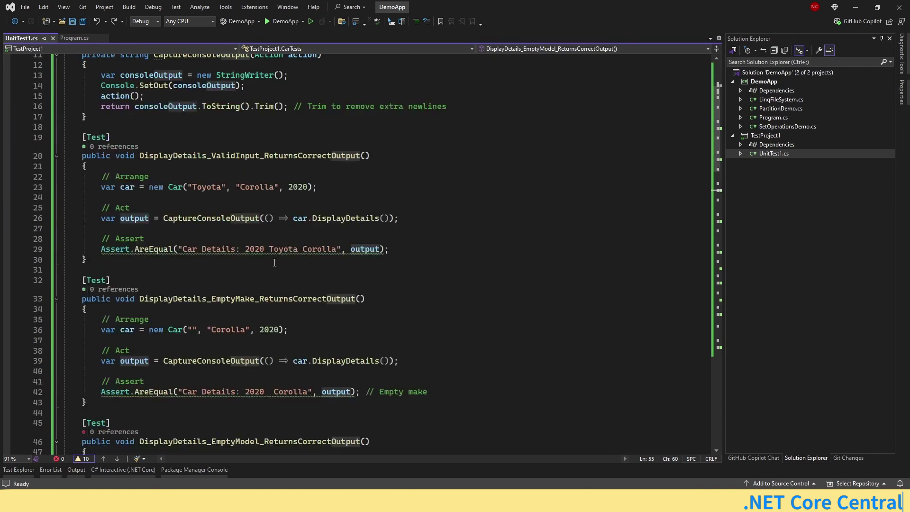
scroll(259, 355, down, 10)
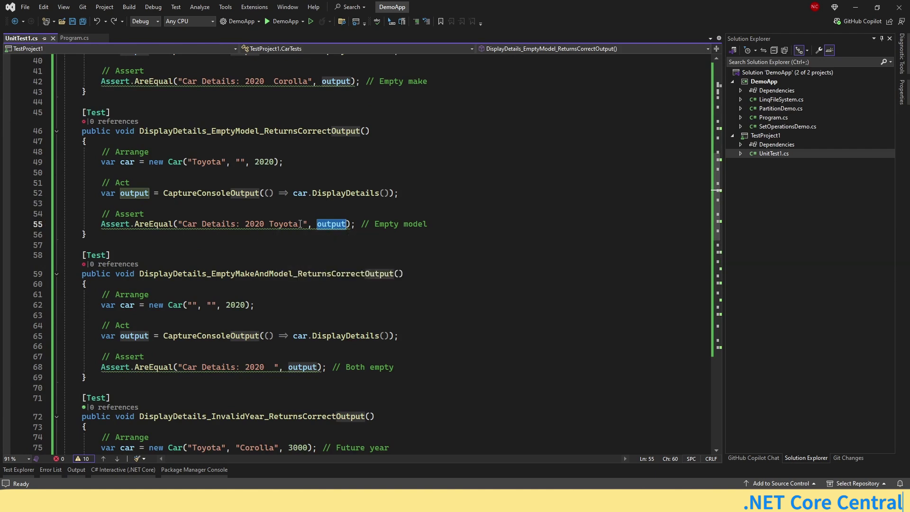
click(298, 224)
key(Delete)
key(ctrl+s)
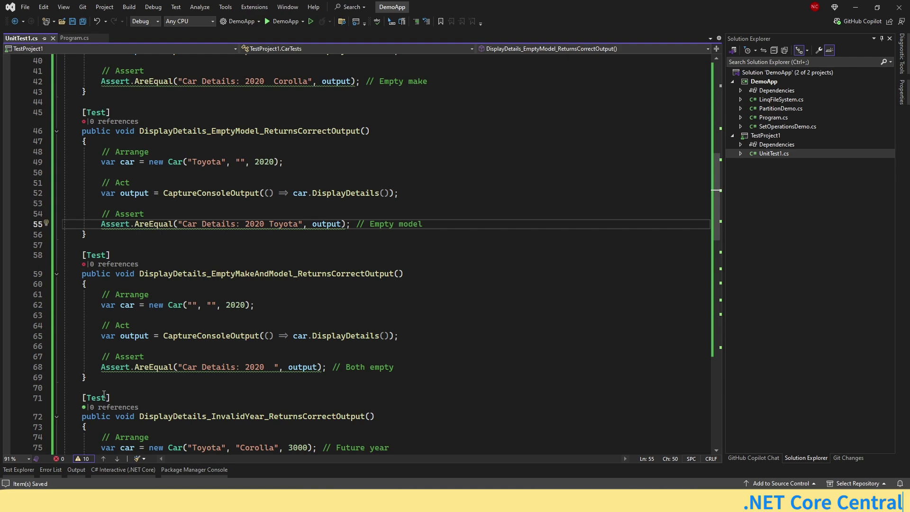
click(18, 470)
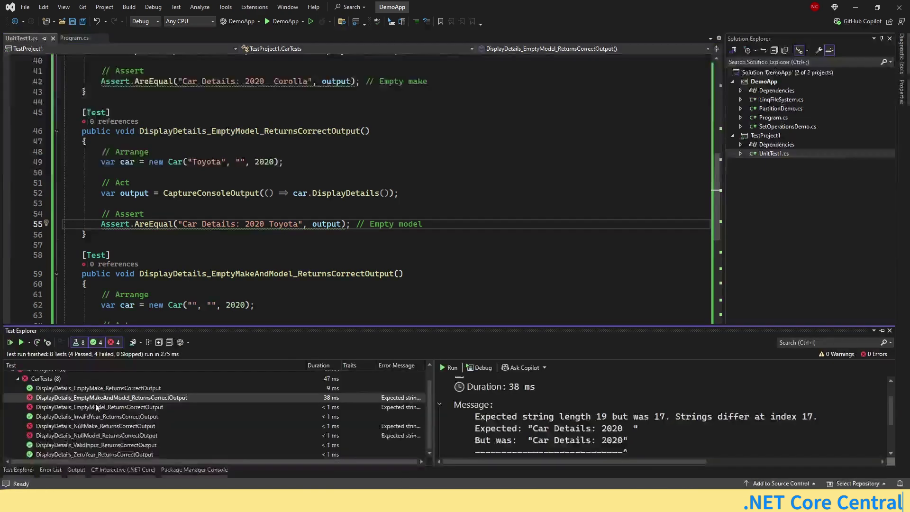
click(10, 342)
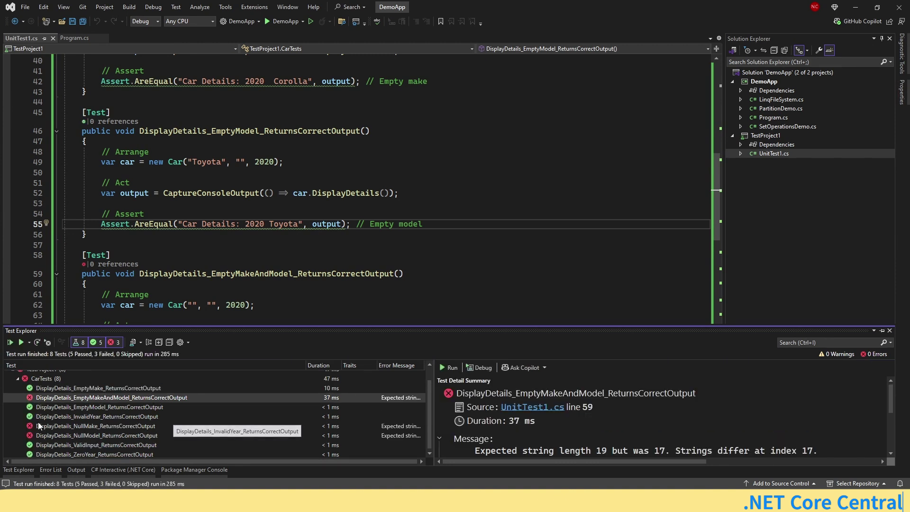
Step: Remove the extra spaces after 2020 on line 68, save, and rerun: 6 passed, 2 failed
double_click(83, 402)
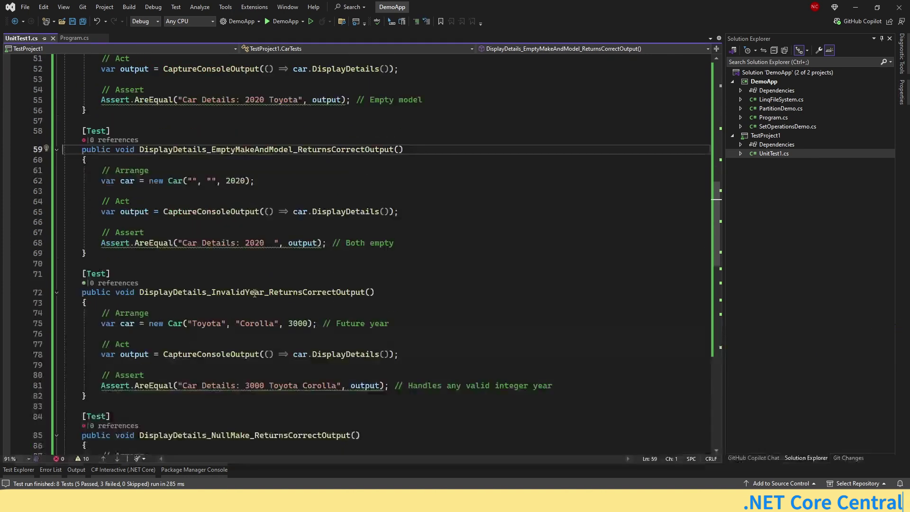
click(267, 243)
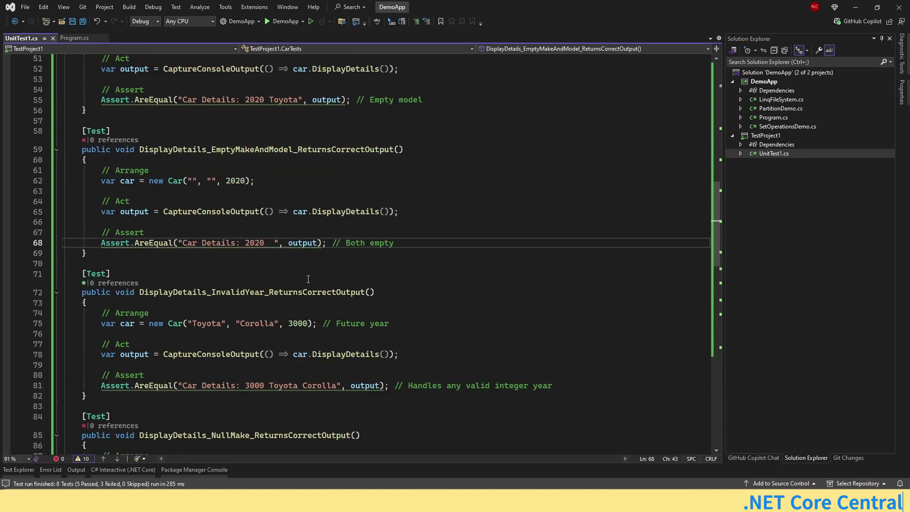
key(Delete)
key(ctrl+s)
key(Delete)
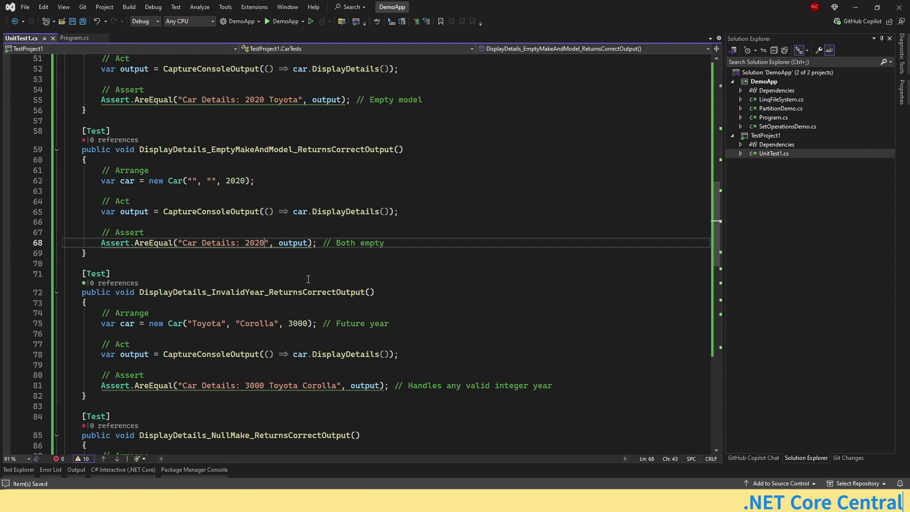
click(19, 470)
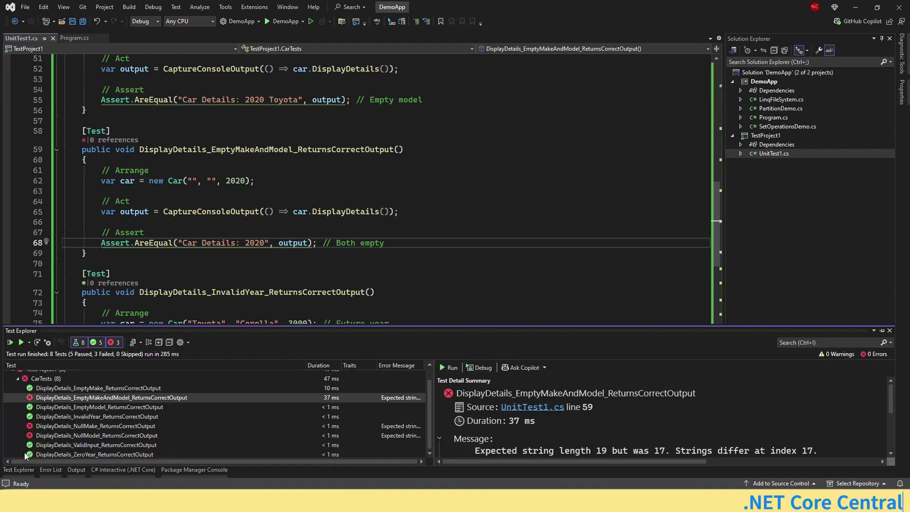
click(10, 342)
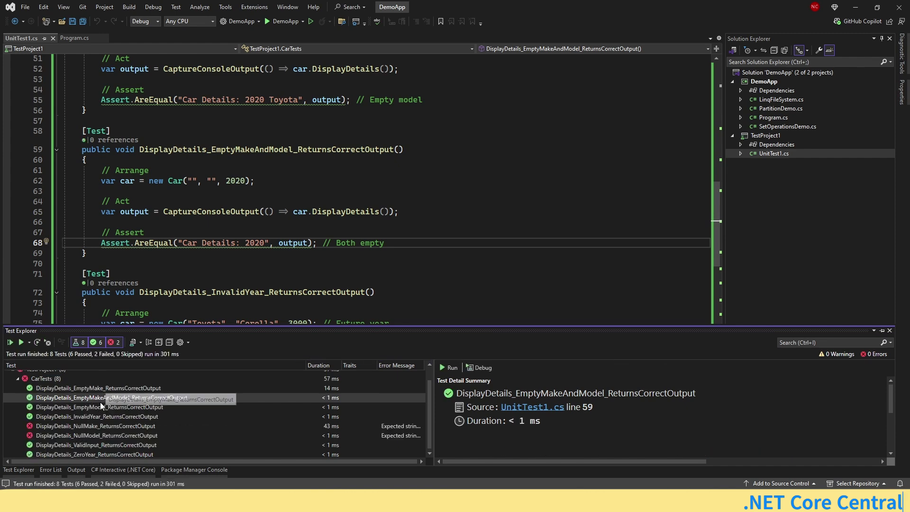
click(536, 259)
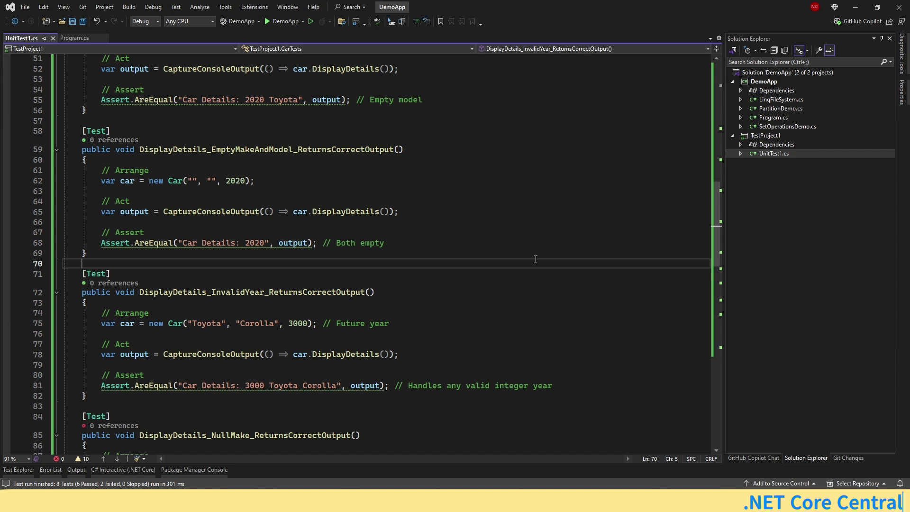